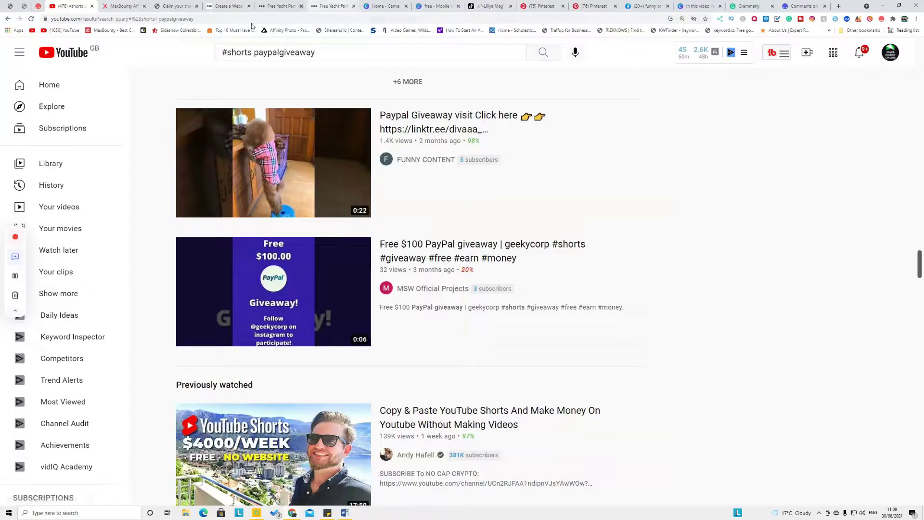
Switch to Canva and create a blank TikTok Video design, dismissing the video editor beta offer
left_click(118, 6)
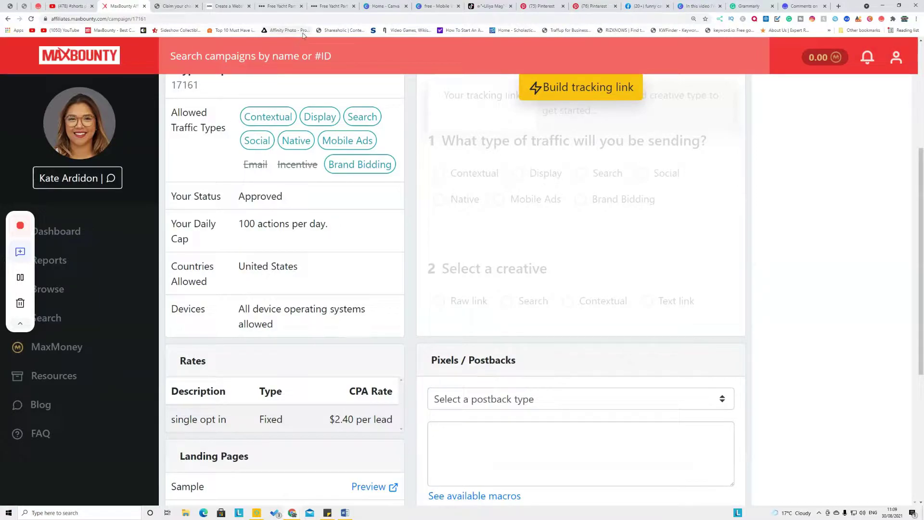
left_click(385, 7)
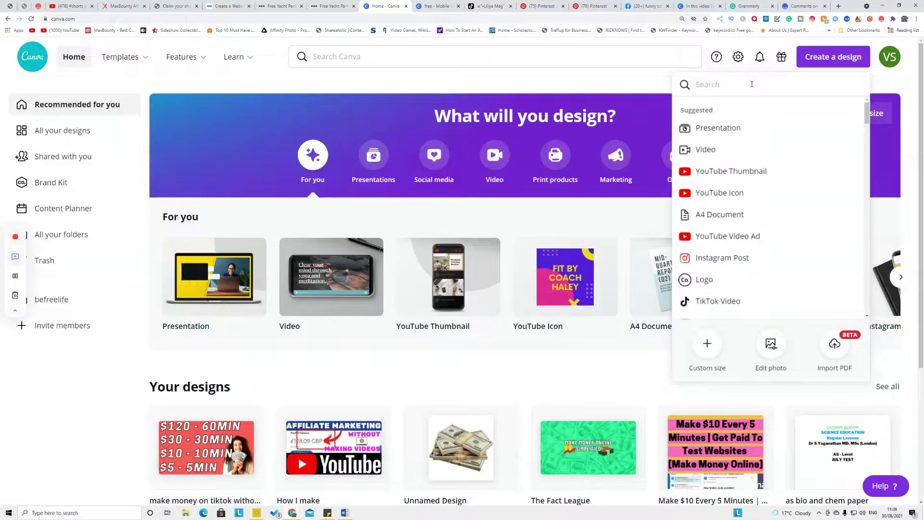
type("tik")
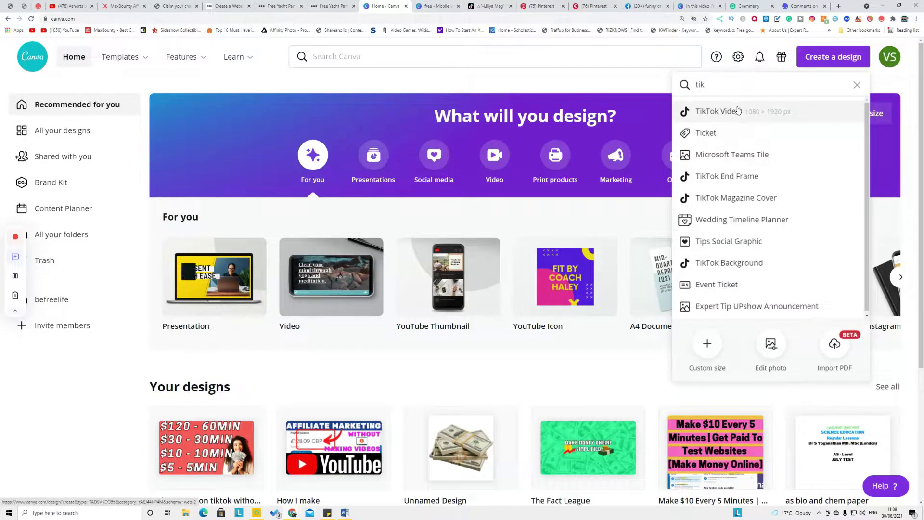
left_click(738, 109)
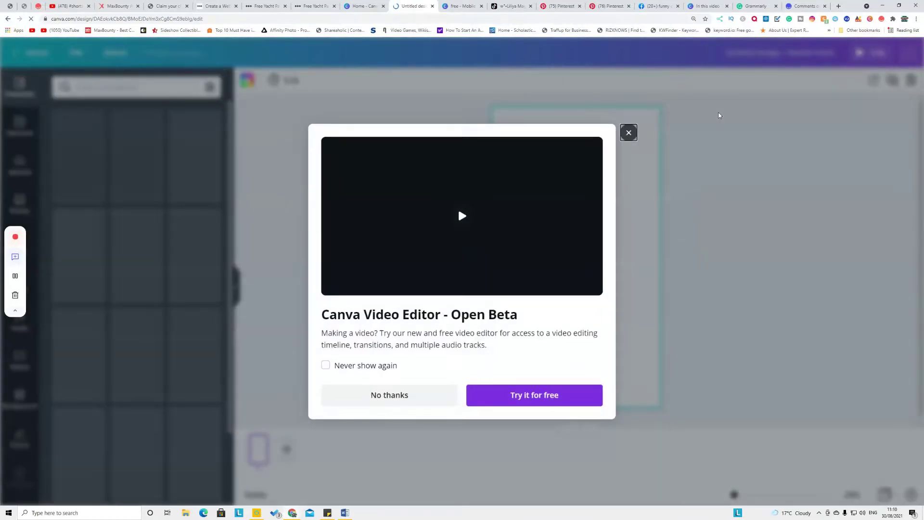
left_click(628, 133)
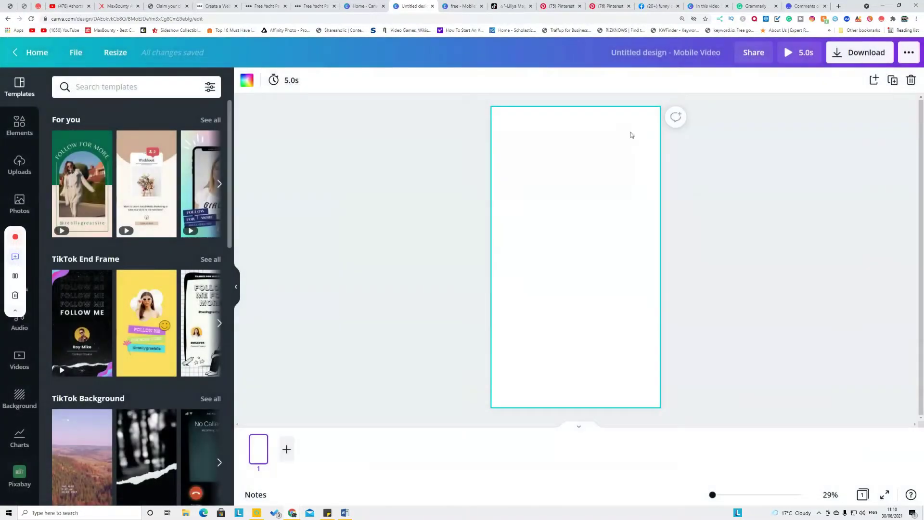
Search the stock video library for "cats"
scroll(47, 164, "down", 3)
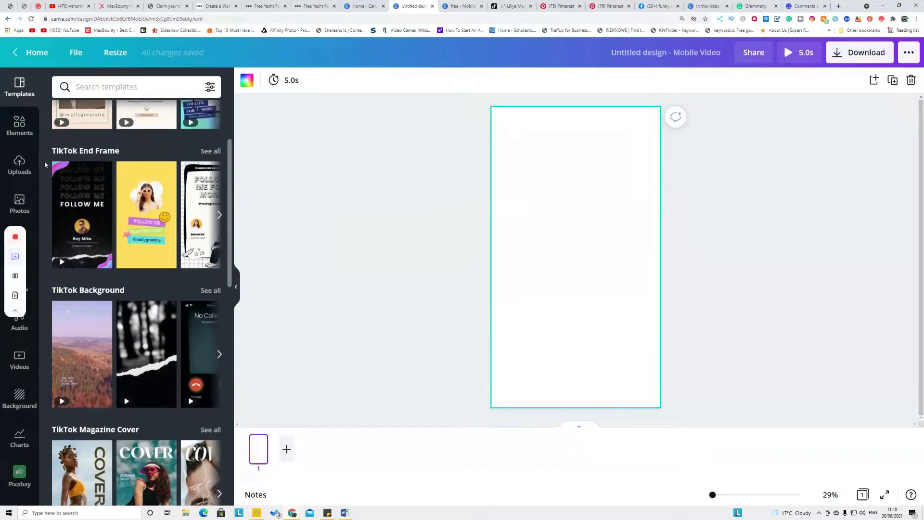
scroll(21, 159, "down", 3)
scroll(20, 159, "down", 2)
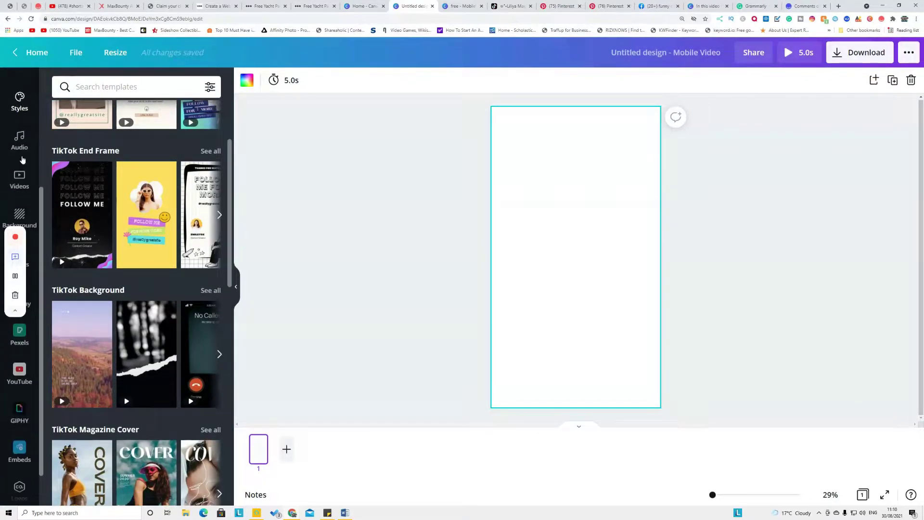
left_click(11, 183)
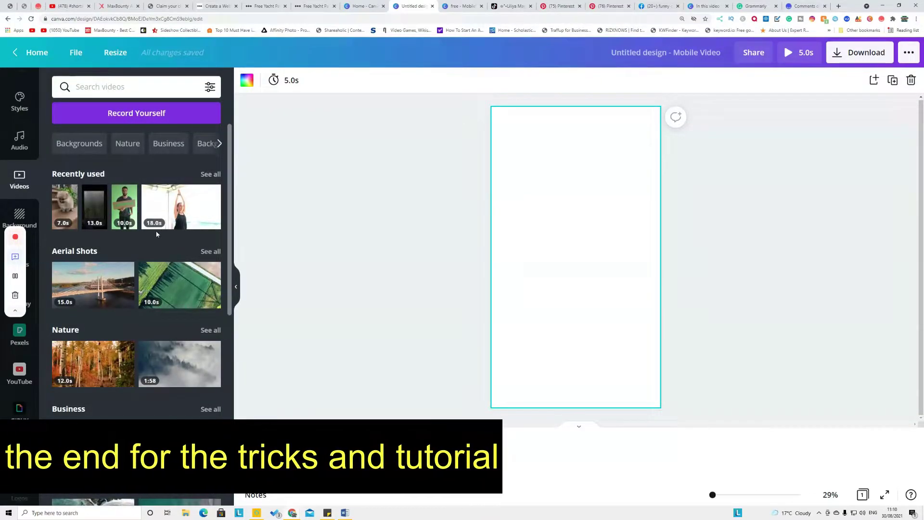
left_click(144, 90)
type("cats")
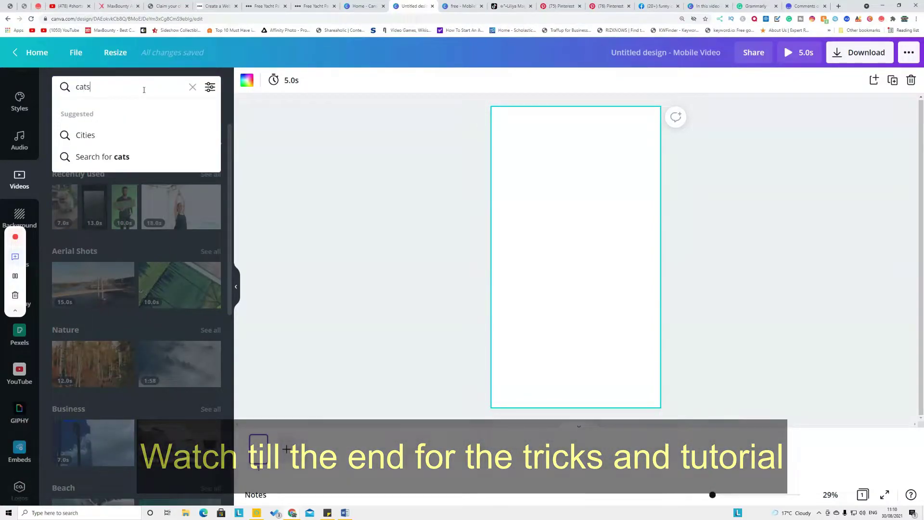
key("Return")
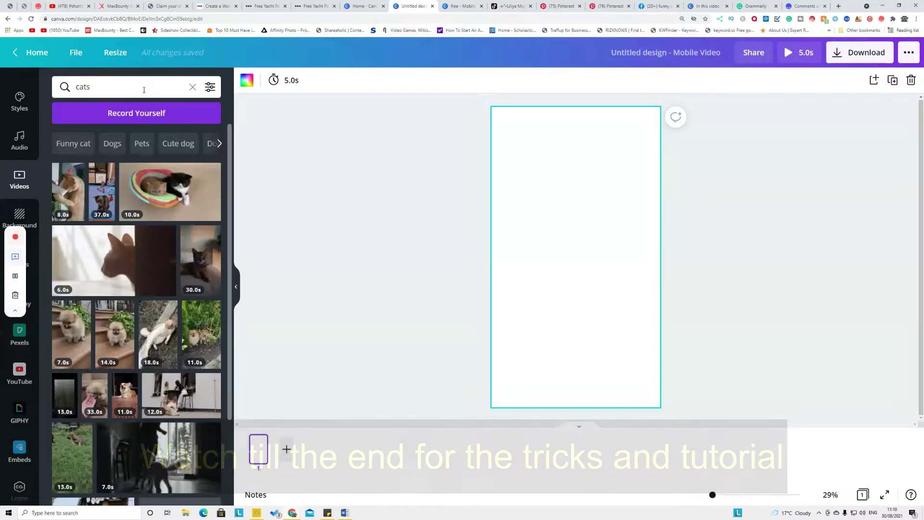
Add the 7-second fluffy puppy clip to the design and enlarge it to fill the whole page
scroll(184, 219, "down", 3)
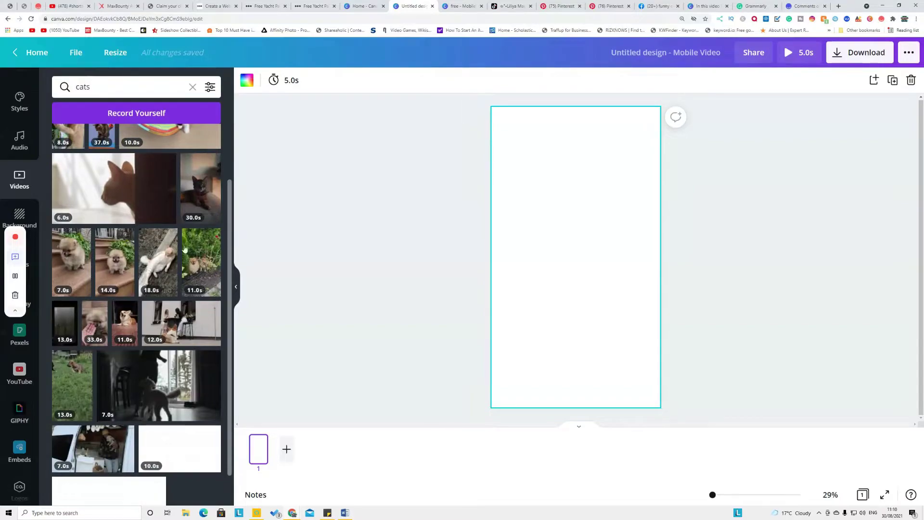
left_click(75, 274)
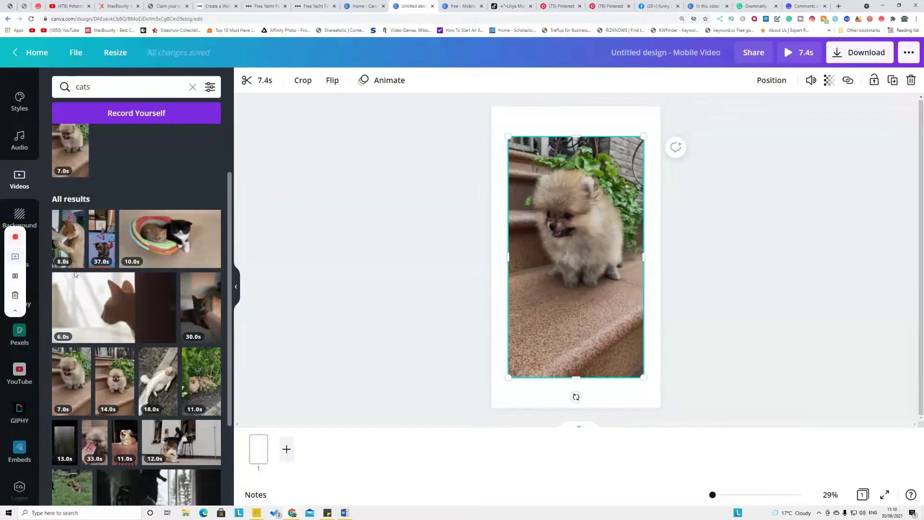
left_click_drag(592, 260, 576, 229)
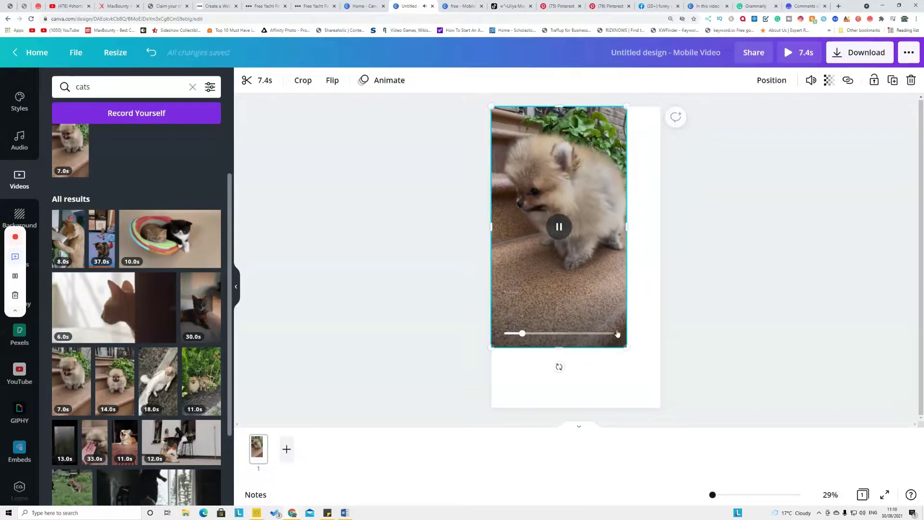
left_click_drag(627, 347, 661, 408)
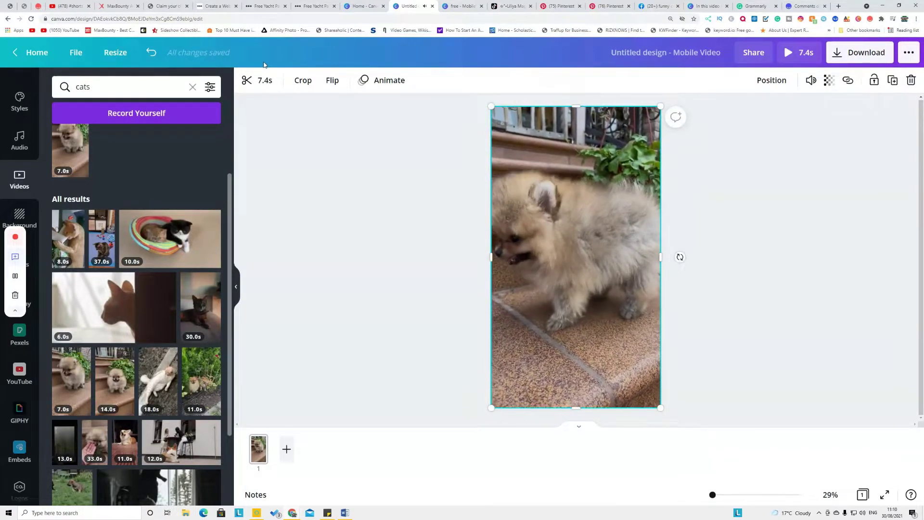
Review the finished "free" video design, dismissing its download message, and view the sweepstakes sign-up form on the YouSweeps site
left_click(458, 10)
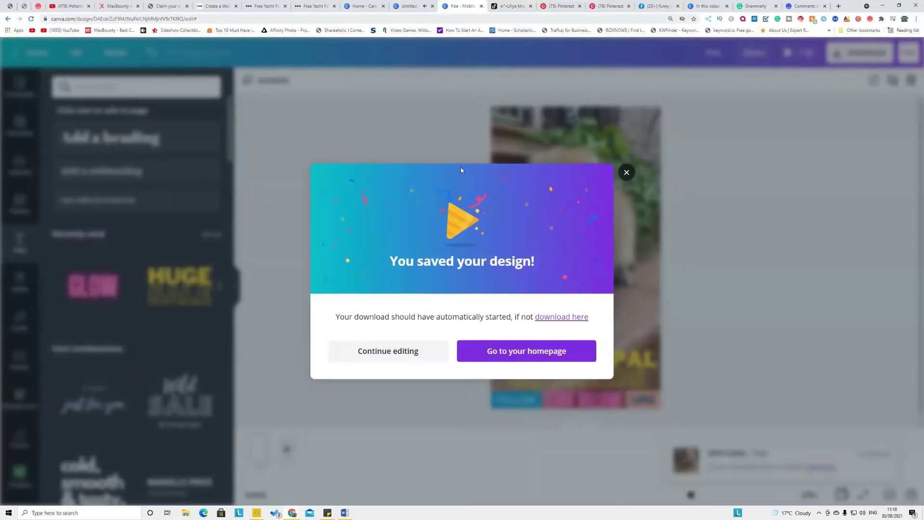
left_click(626, 173)
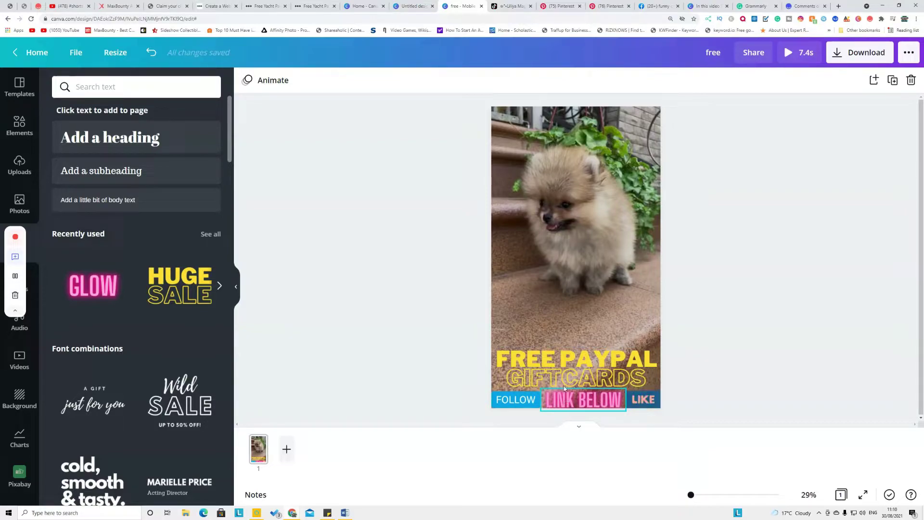
left_click(159, 7)
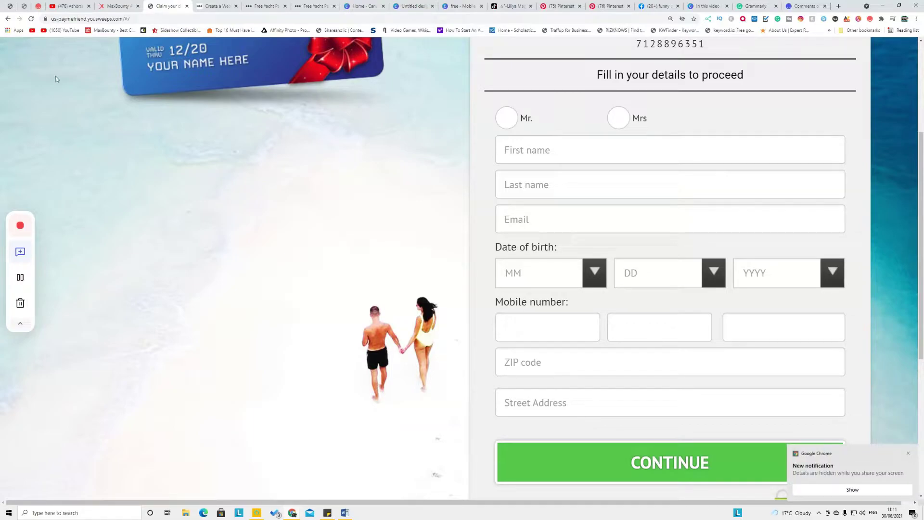
Look over the Ucraft home page and bring up the PayPal prepaid card landing page in its site editor
left_click(214, 13)
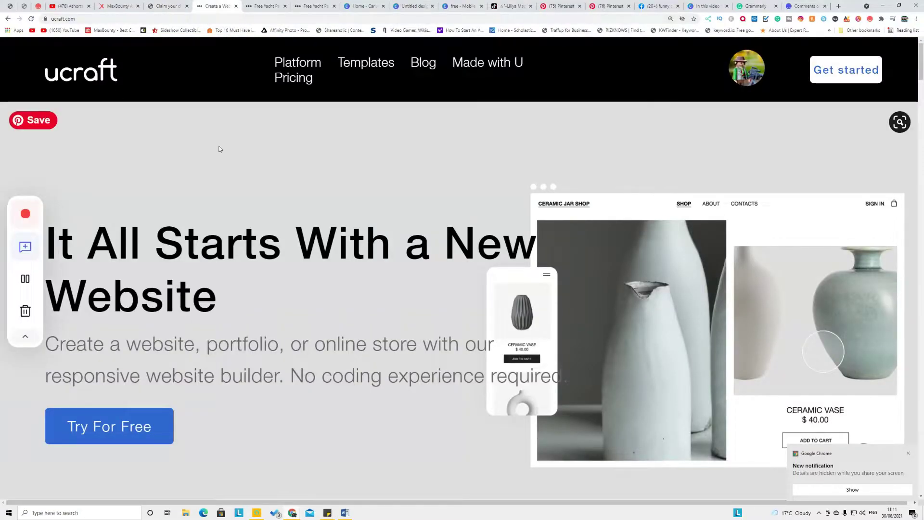
scroll(226, 152, "down", 3)
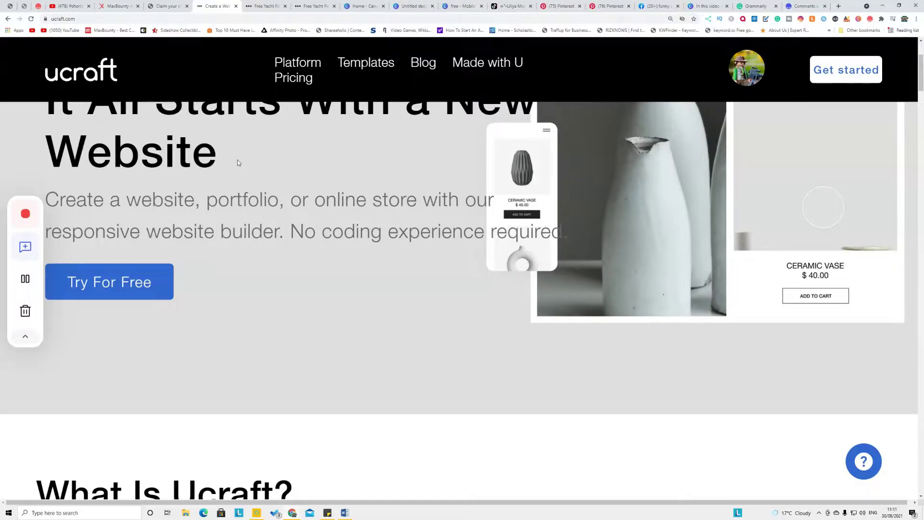
scroll(250, 160, "up", 3)
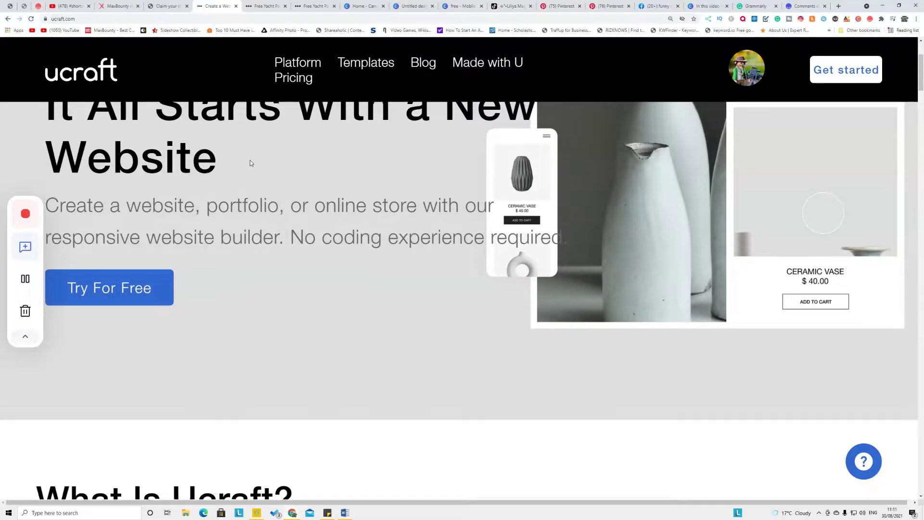
key("ctrl+Tab")
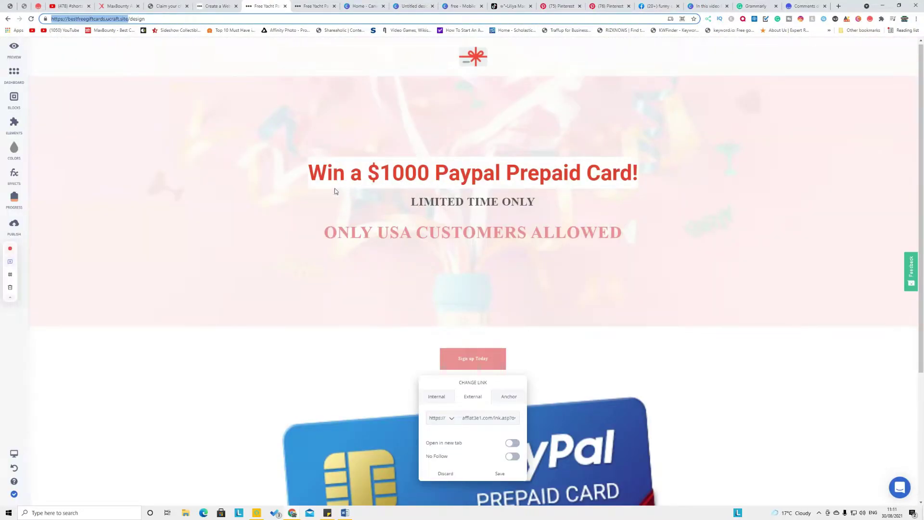
Compare the MaxBounty campaign's description and allowed countries with the headings on the Ucraft landing page
left_click(114, 7)
scroll(524, 144, "up", 1)
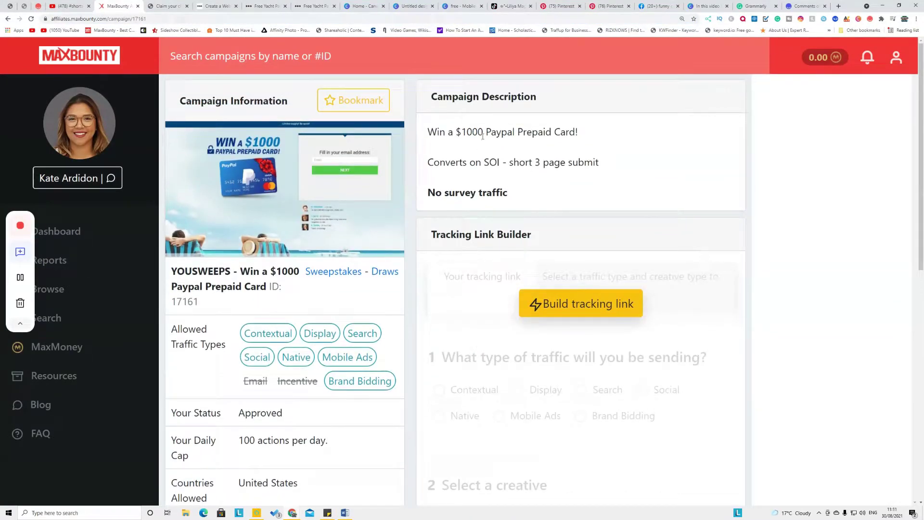
left_click(266, 7)
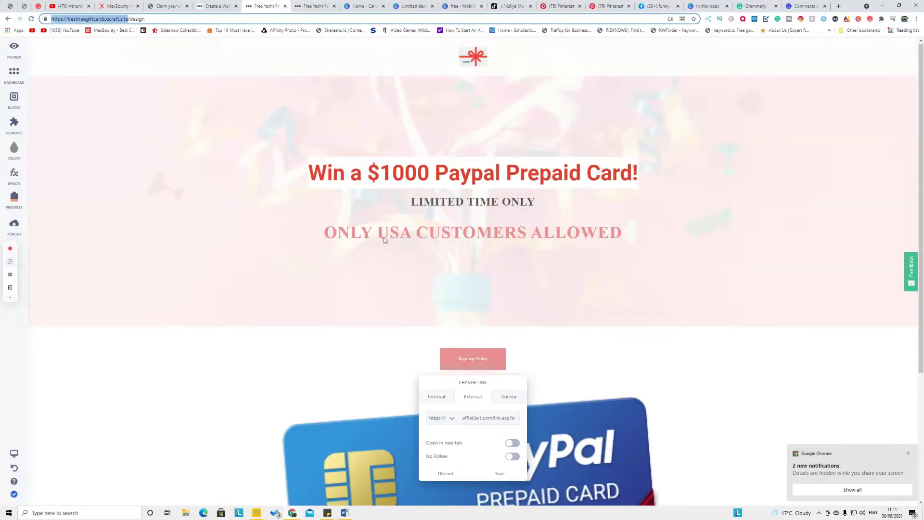
left_click(115, 7)
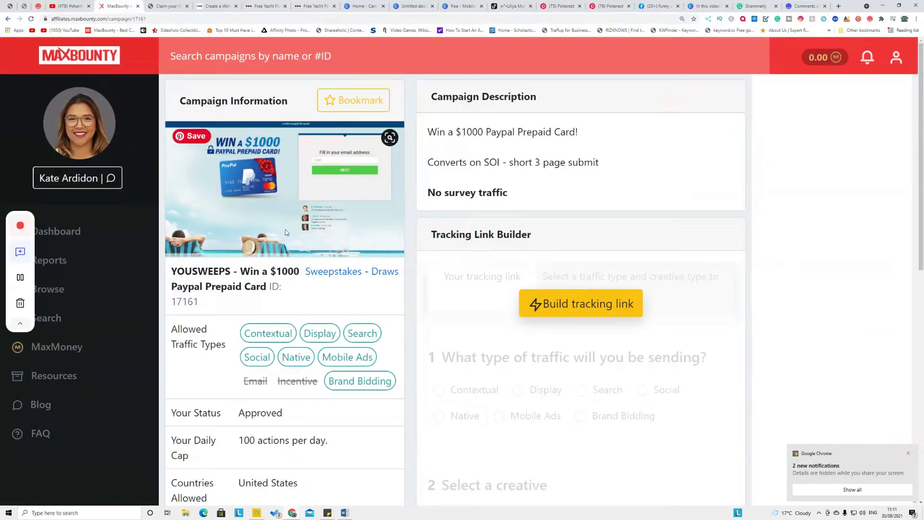
scroll(289, 231, "down", 5)
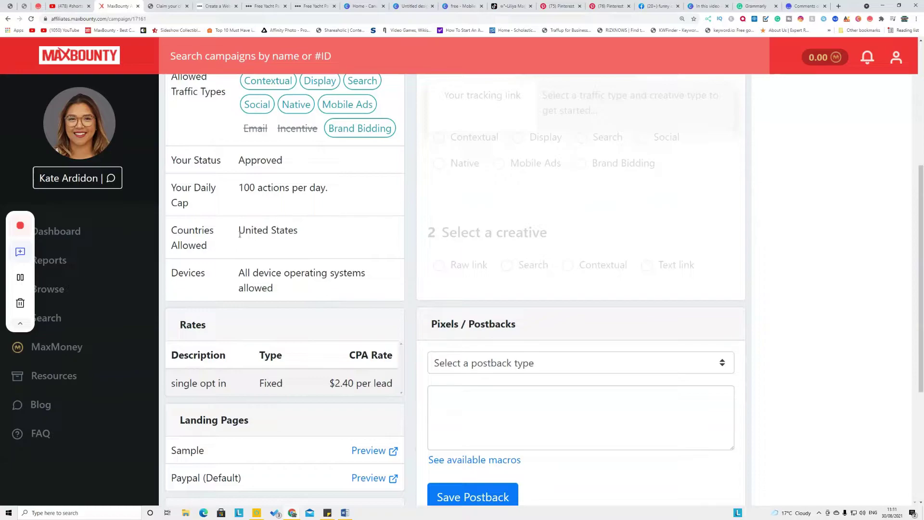
left_click_drag(241, 233, 306, 236)
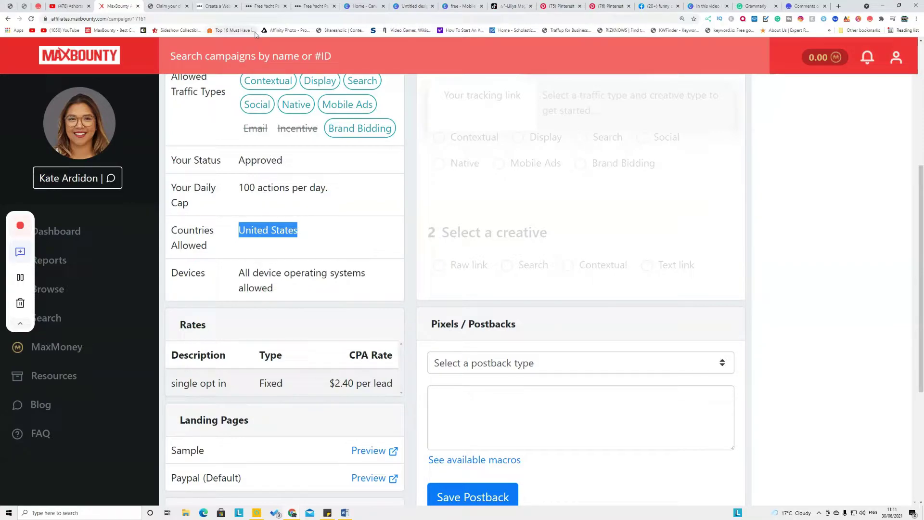
left_click(266, 6)
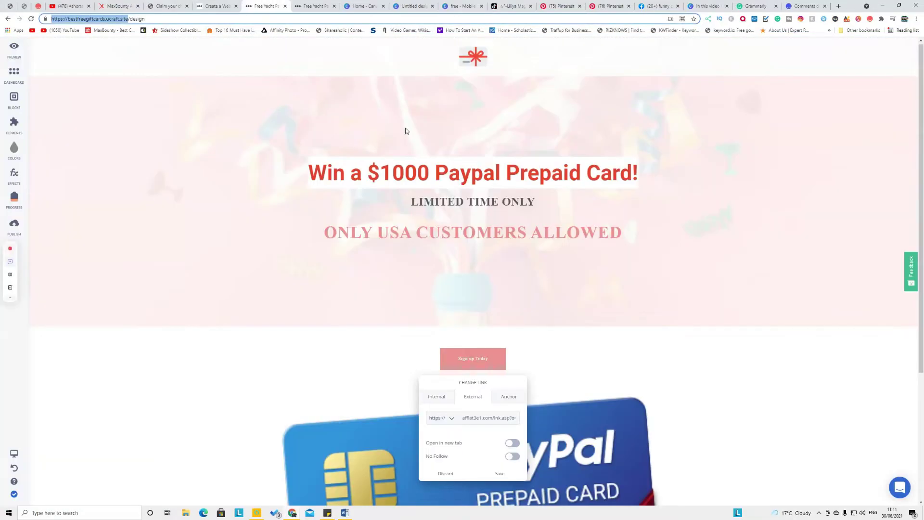
Open the external link settings of the landing page's "Sign up Today" button
scroll(423, 214, "down", 3)
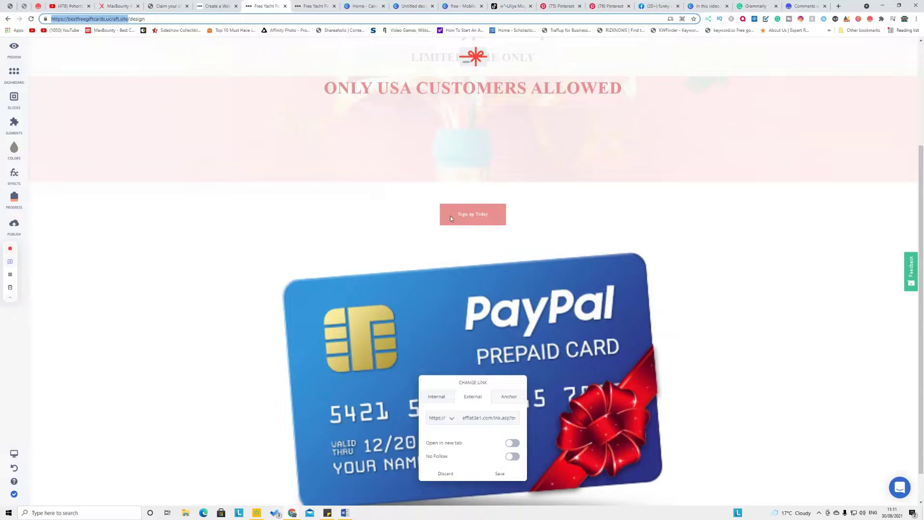
left_click(485, 215)
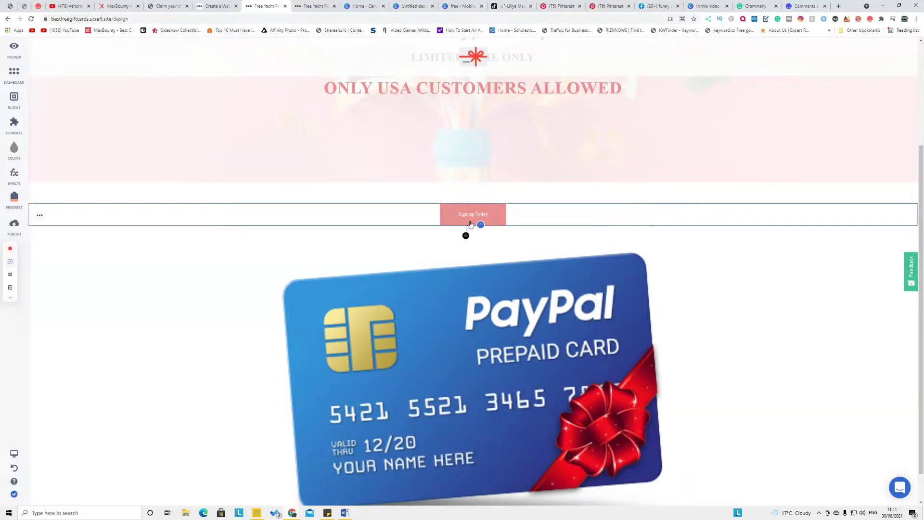
left_click(472, 215)
left_click(461, 188)
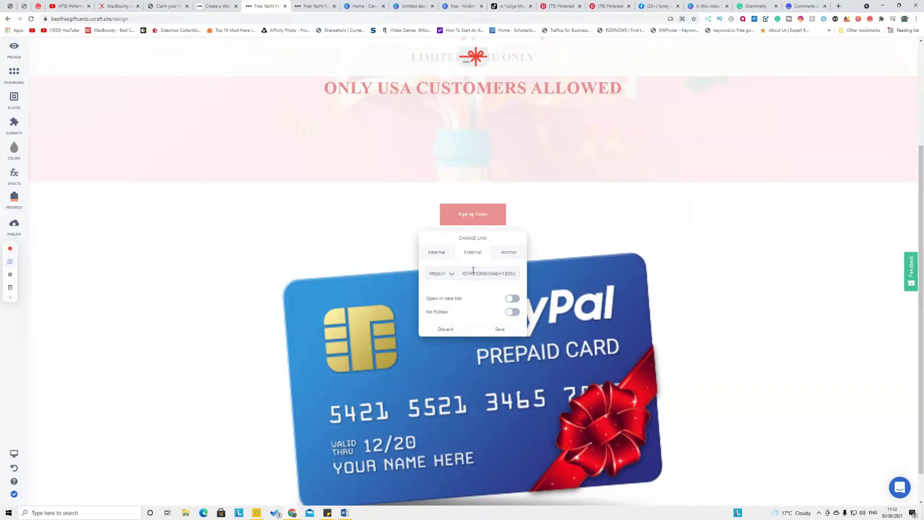
Compare the published giveaway landing page with the sweepstakes sign-up form it links to
left_click(160, 7)
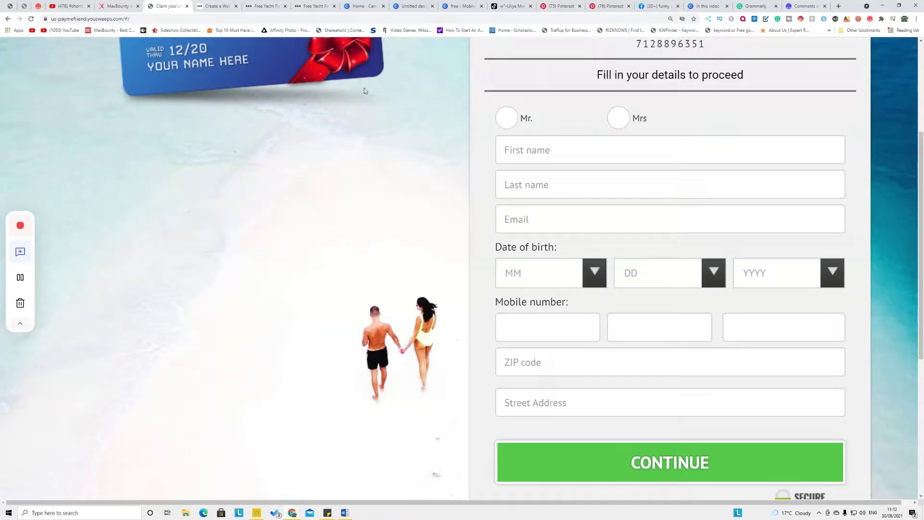
left_click(314, 6)
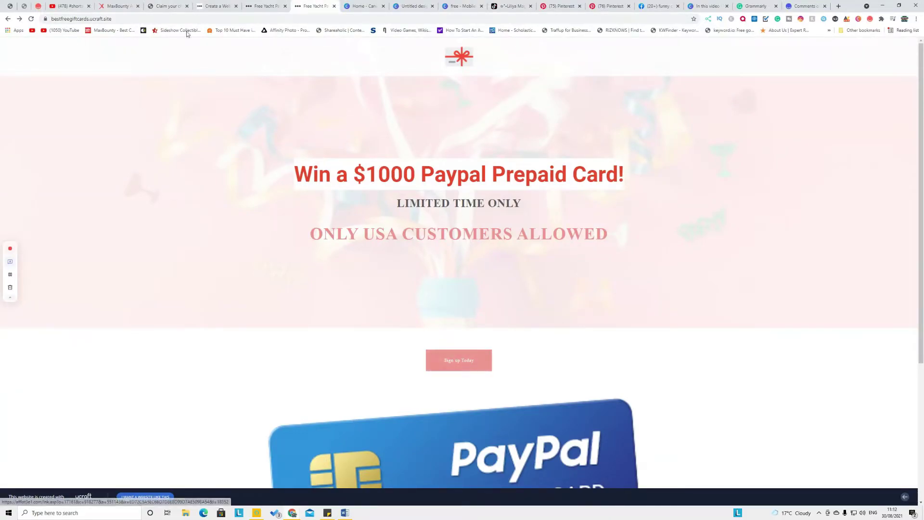
left_click(159, 8)
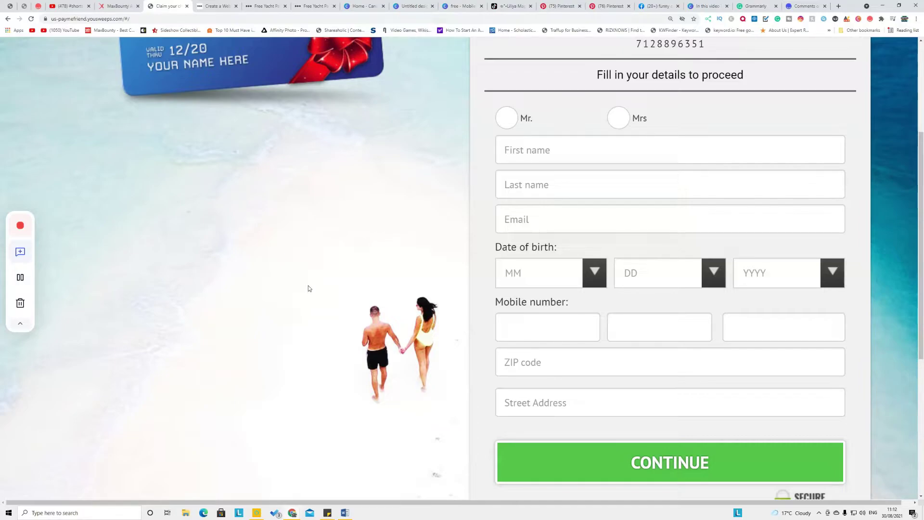
Switch to YouTube and open the upload dialog for a new video
left_click(62, 7)
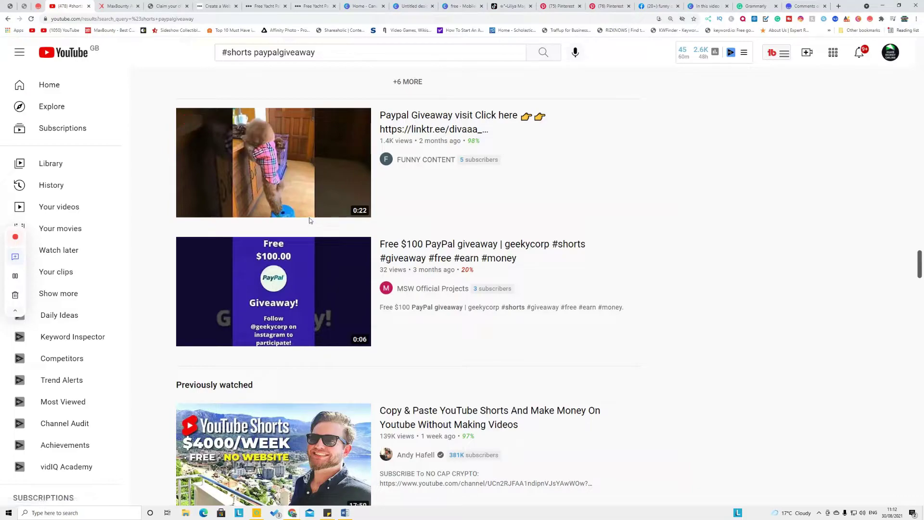
left_click(807, 53)
left_click(838, 78)
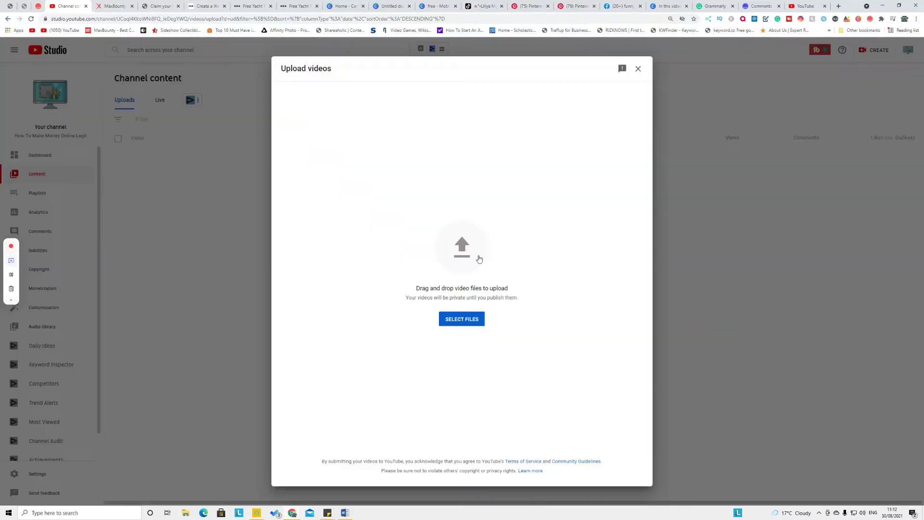
Upload the free.mp4 video and enter #shorts as its title, description and tag
left_click(479, 259)
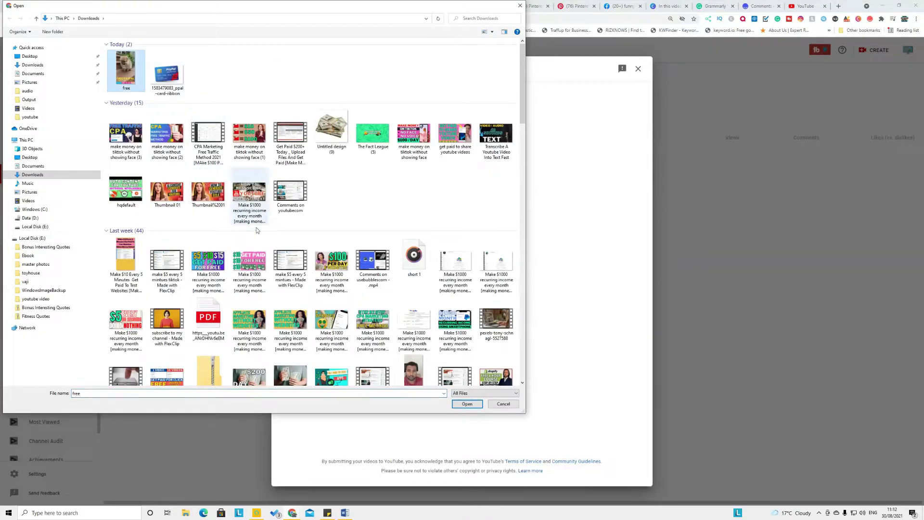
double_click(248, 315)
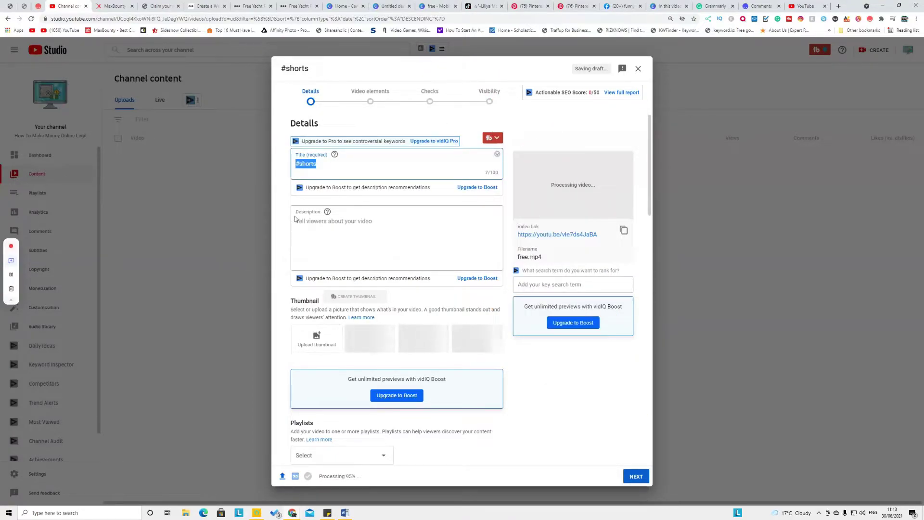
left_click(296, 220)
scroll(316, 343, "down", 10)
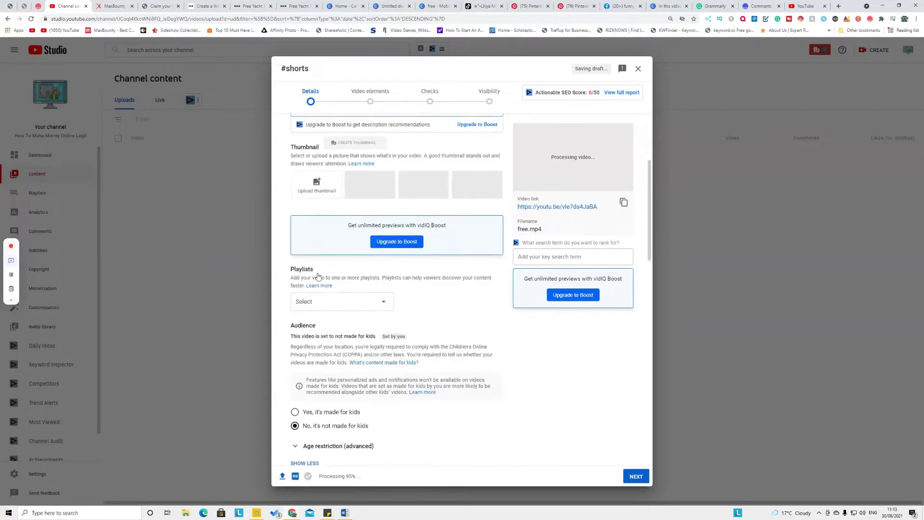
left_click(329, 300)
key("ctrl+v")
key("Return")
scroll(327, 303, "up", 12)
scroll(325, 307, "up", 1)
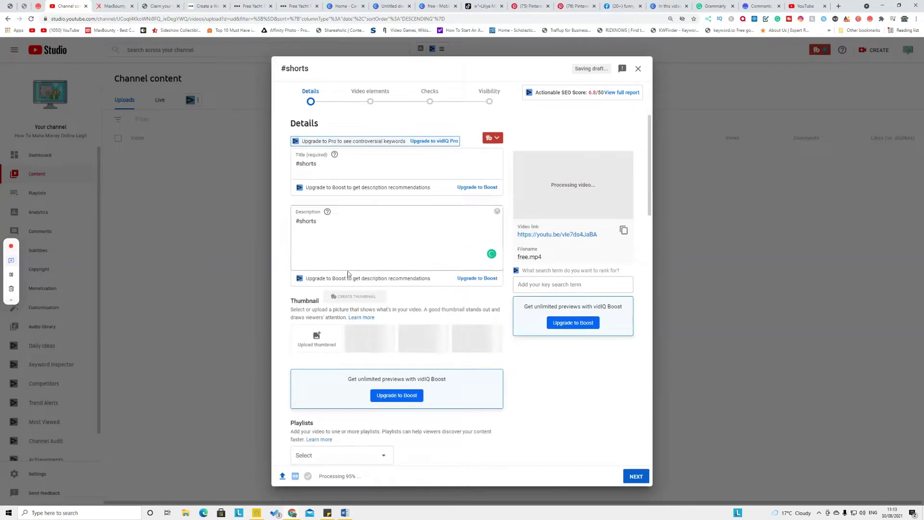
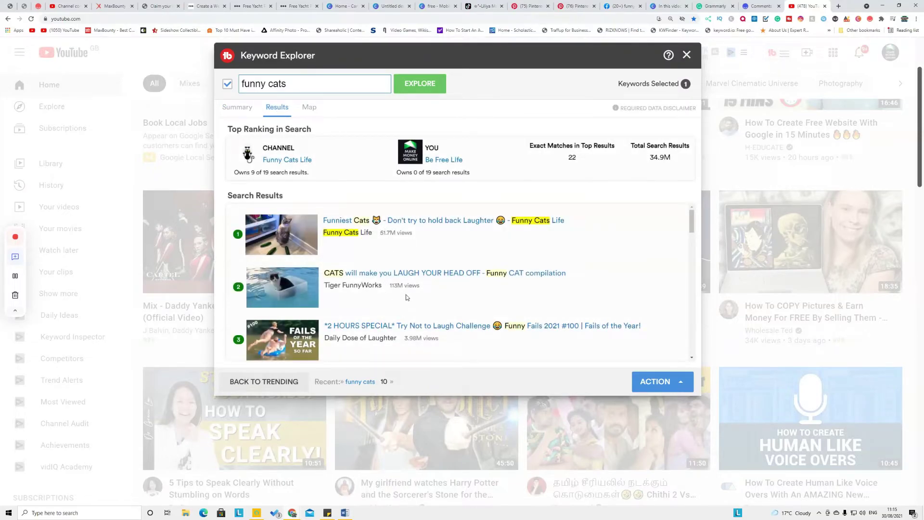
Review the top-ranking search results for "funny cats" in Keyword Explorer, then return to the keyword summary
scroll(405, 297, "down", 2)
scroll(405, 297, "down", 2)
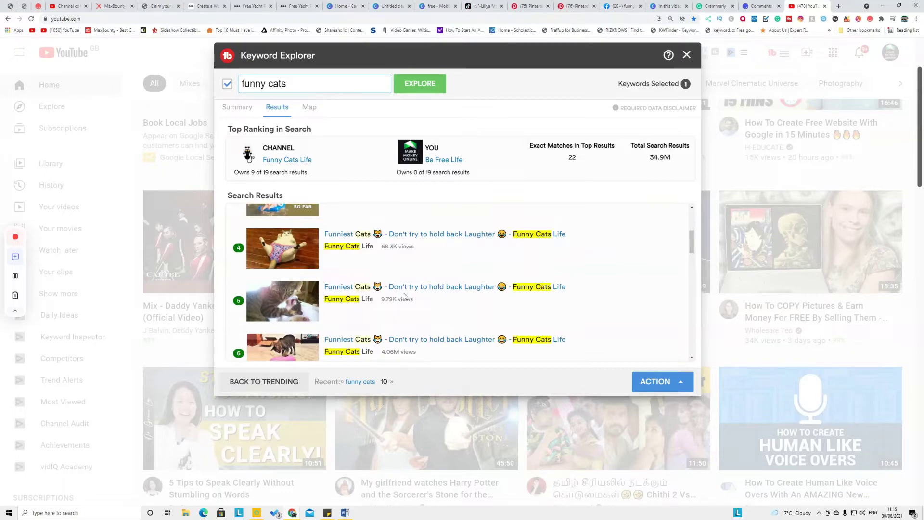
left_click(233, 107)
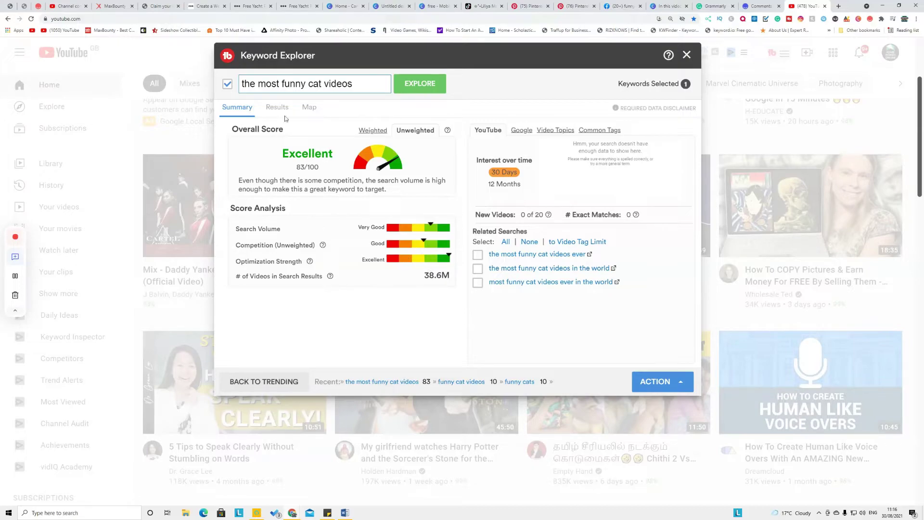
Copy the keyword "the most funny cat videos" and append it to #shorts in the video's title and description
triple_click(296, 85)
key("ctrl+c")
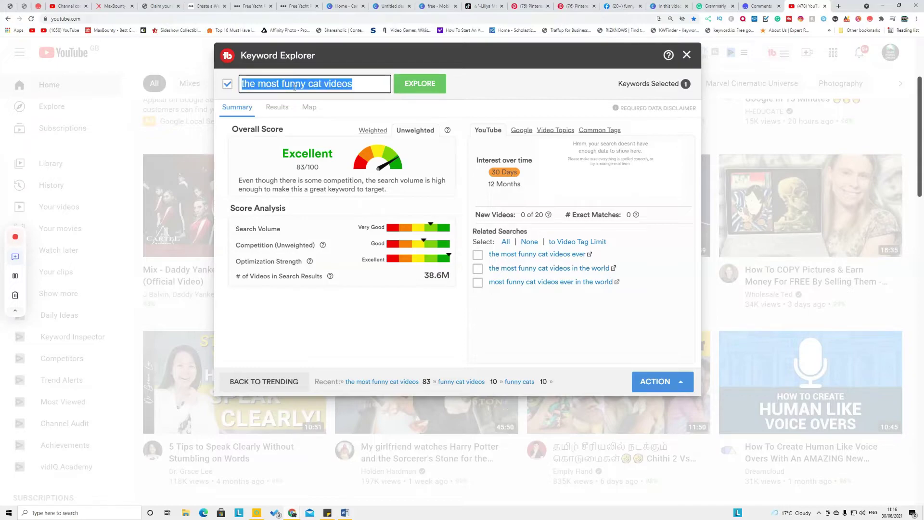
left_click(65, 6)
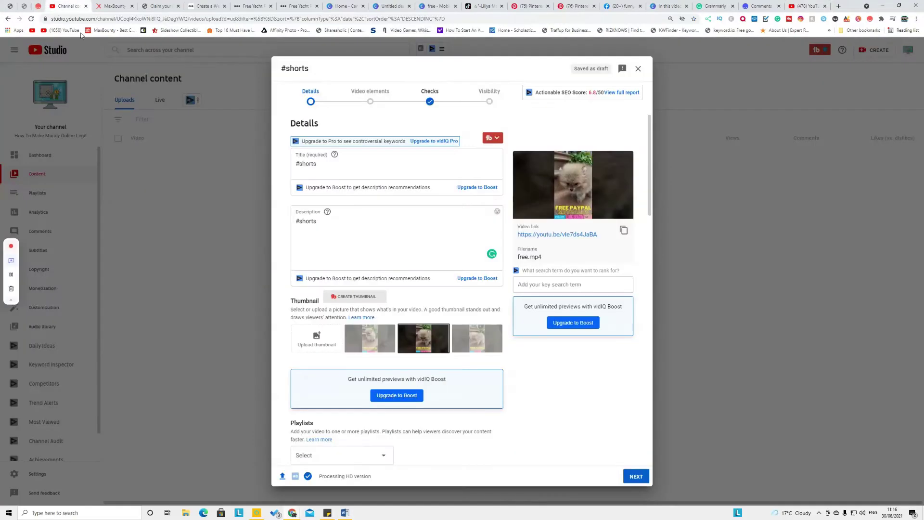
left_click(354, 163)
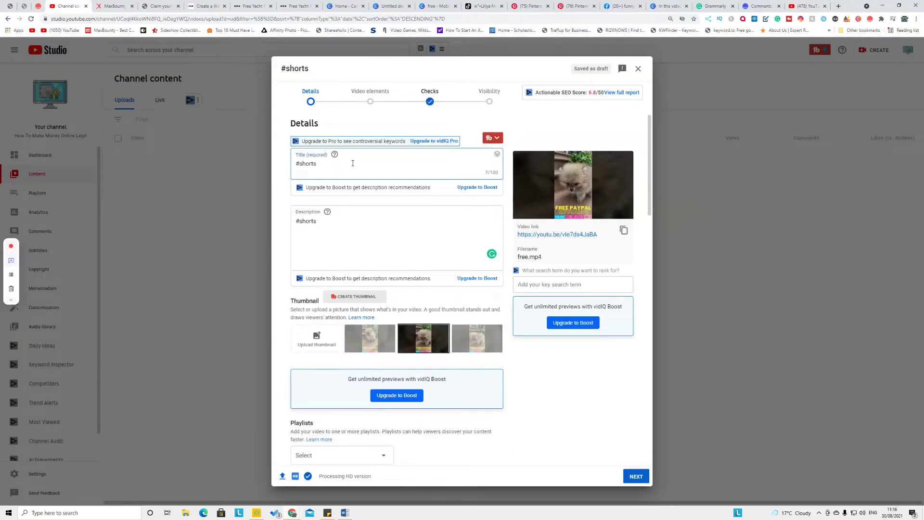
key("ctrl+v")
left_click(328, 224)
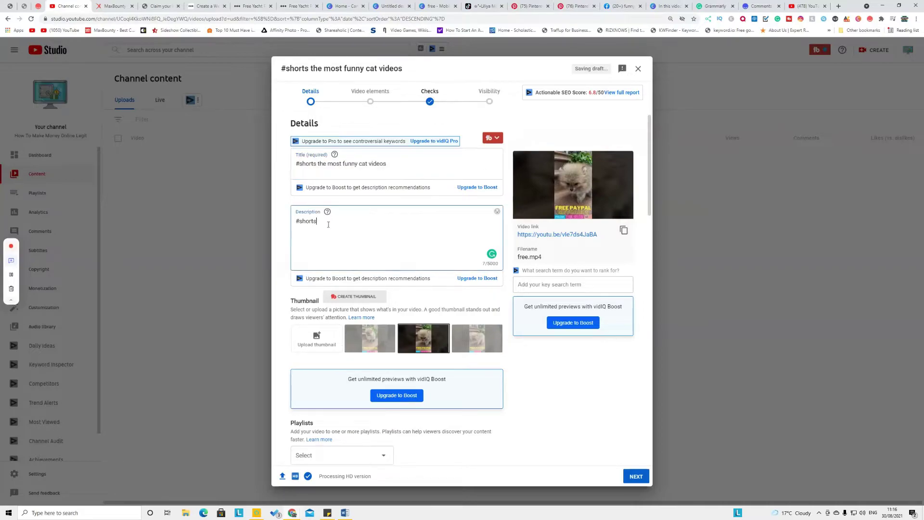
key("ctrl+v")
Add "the most funny cat videos" as a tag on the video
scroll(346, 298, "down", 6)
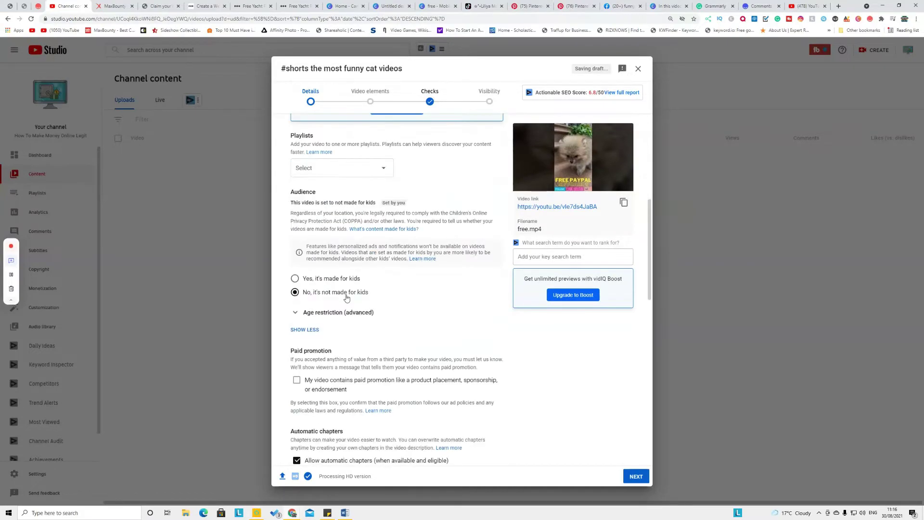
scroll(347, 298, "down", 5)
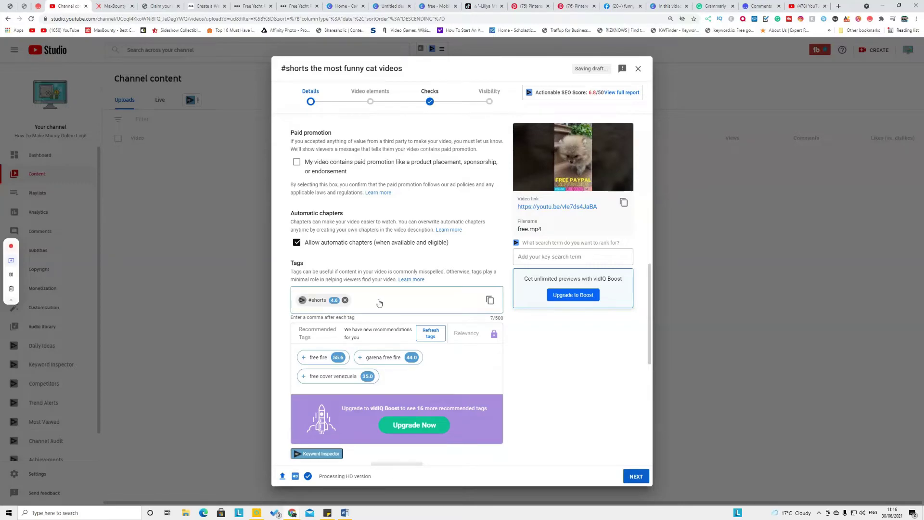
left_click(379, 303)
key("ctrl+v")
key("Return")
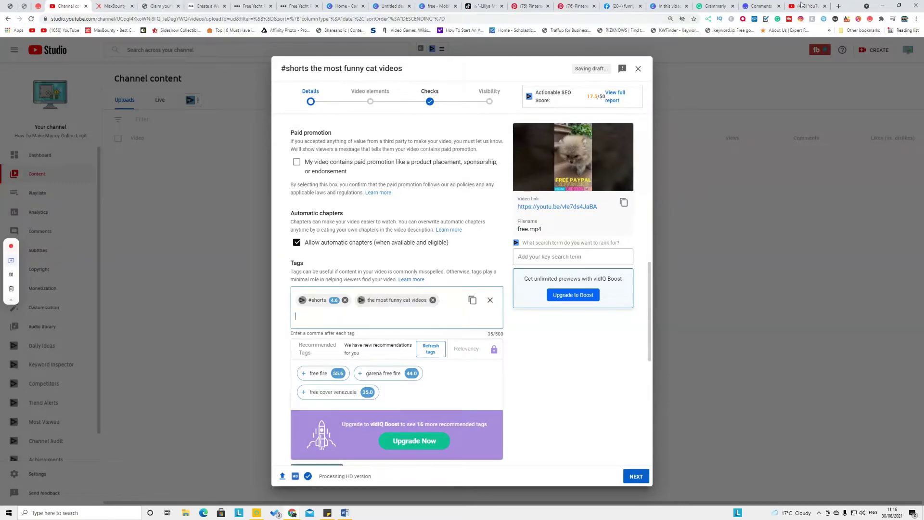
Copy Keyword Explorer's common tags up to the video tag limit and paste them into the video's tags
left_click(801, 5)
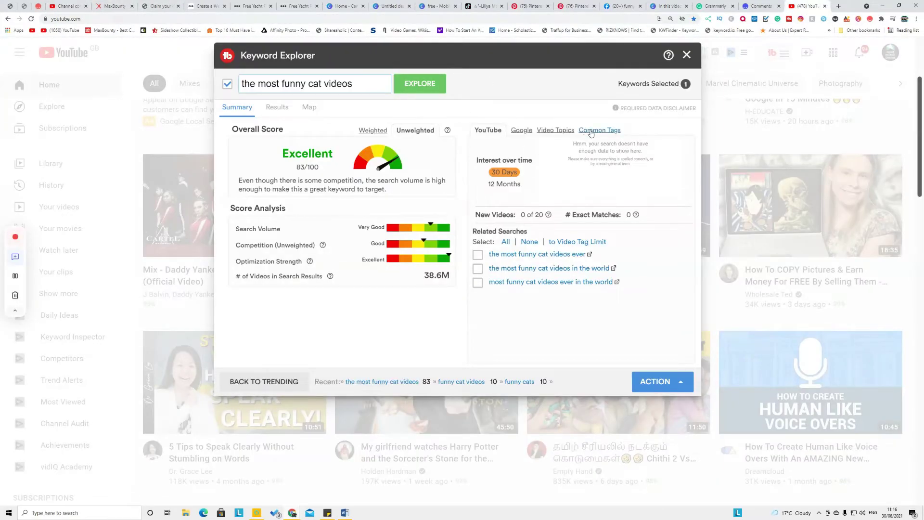
left_click(591, 131)
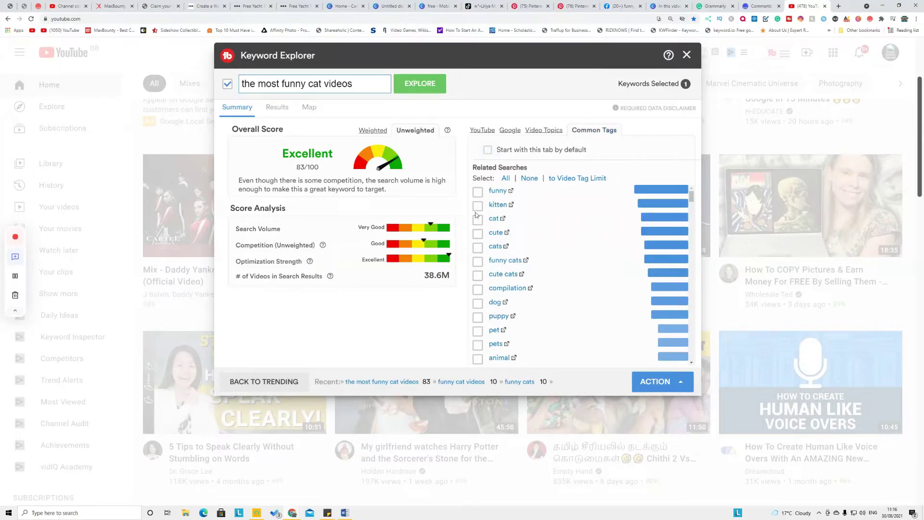
left_click(581, 179)
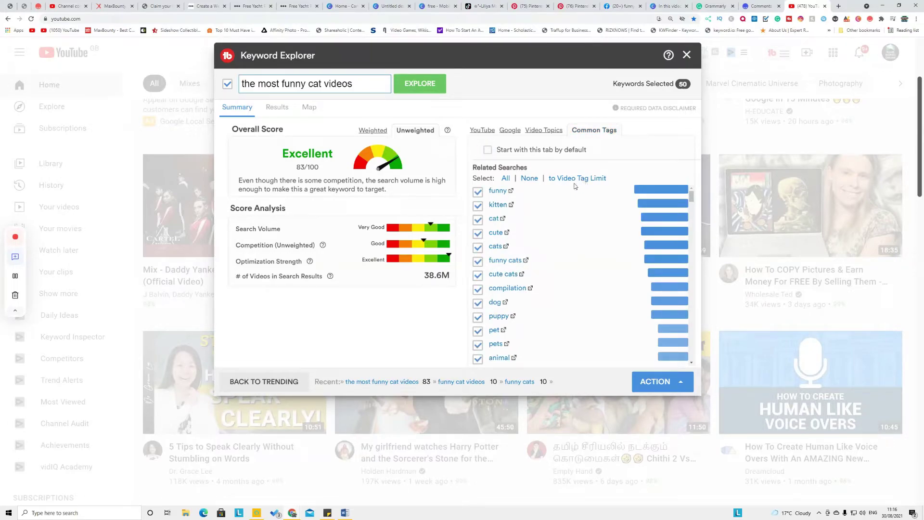
left_click(663, 376)
left_click(635, 361)
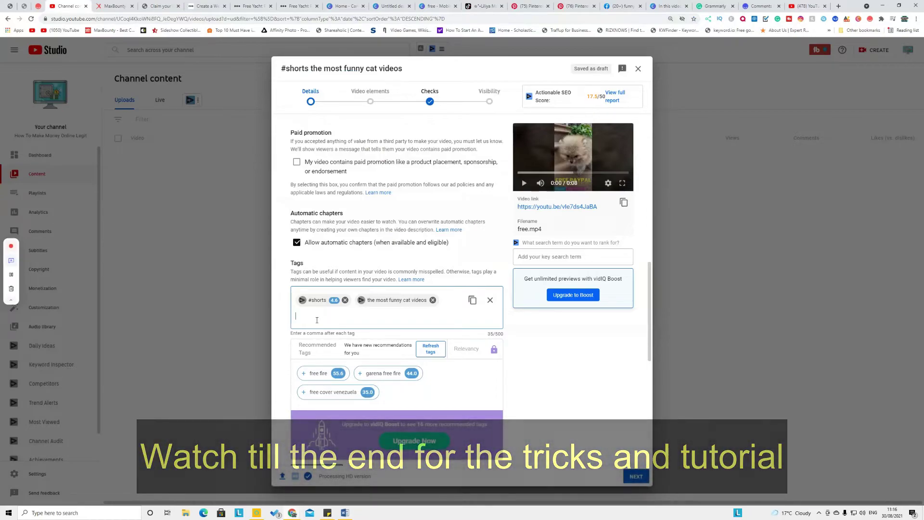
key("ctrl+v")
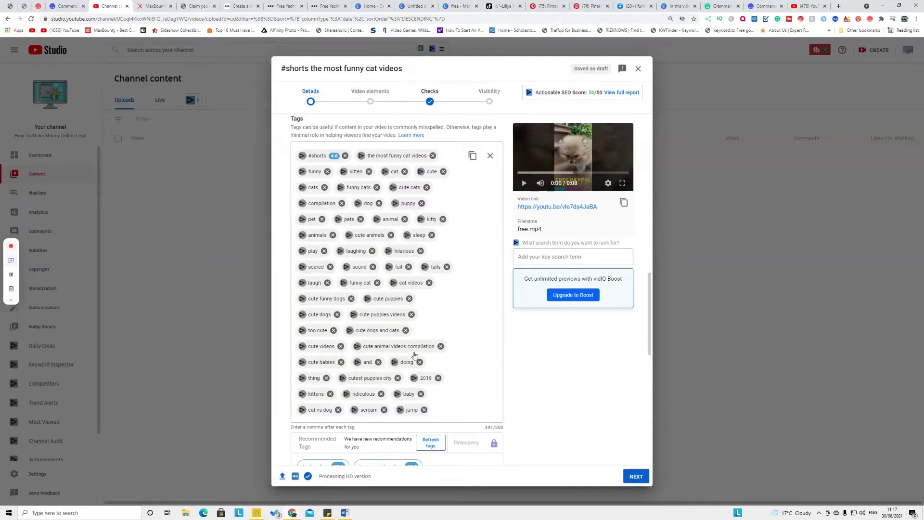
Add the line "like and follow for more" below the first line of the video description
scroll(414, 355, "up", 15)
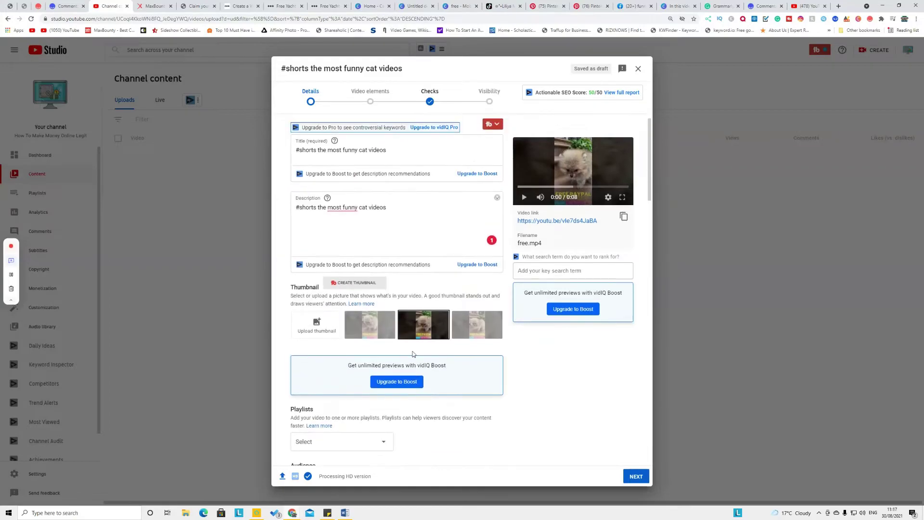
scroll(413, 354, "up", 1)
left_click(417, 226)
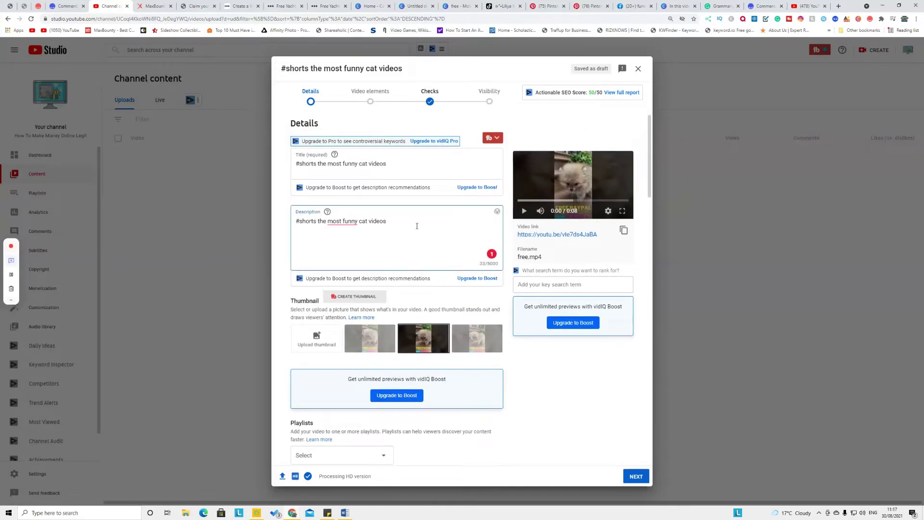
key("Return")
type("like and follow for more")
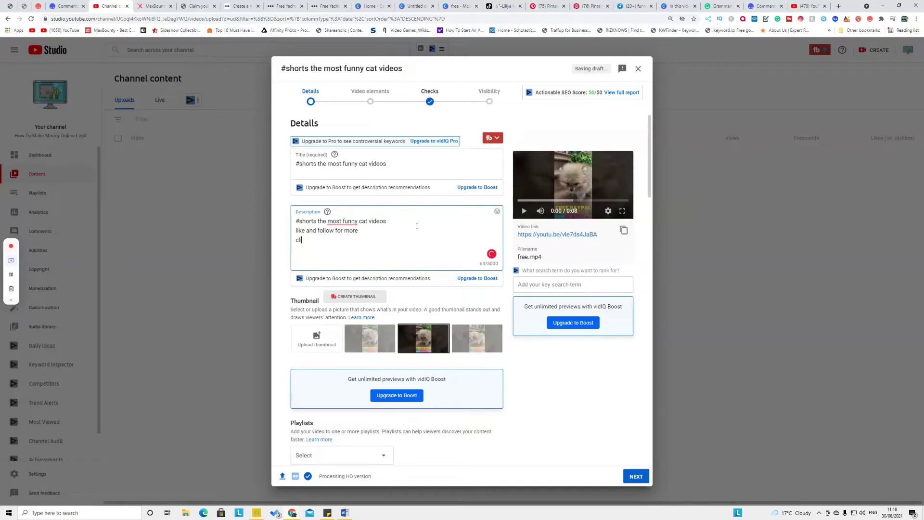
Add the description line "click the link below to win $1000 PayPal gift card", correcting the spelling of PayPal
type("ck the lin")
key("BackSpace")
key("BackSpace")
key("BackSpace")
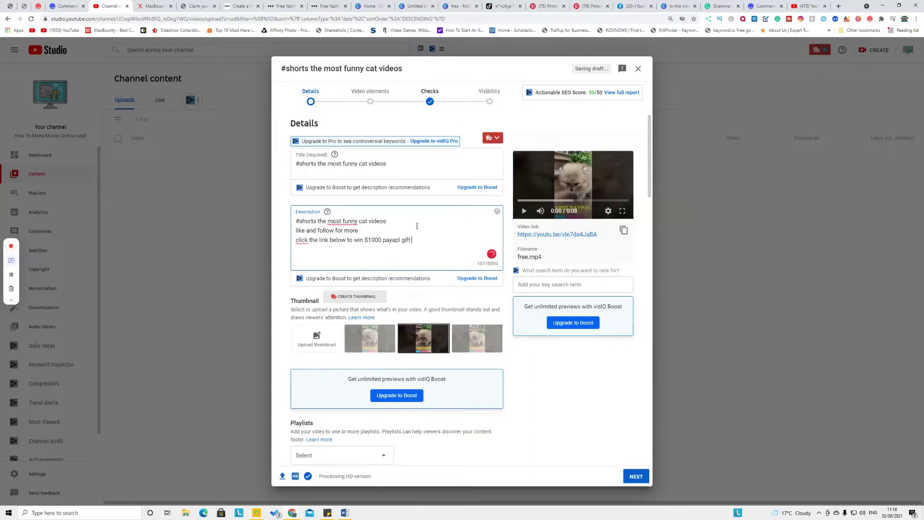
type("card")
right_click(400, 244)
left_click(390, 254)
Copy the published Ucraft landing page's address and paste it below the gift card line, ending that line with a dash
left_click(286, 9)
left_click(331, 6)
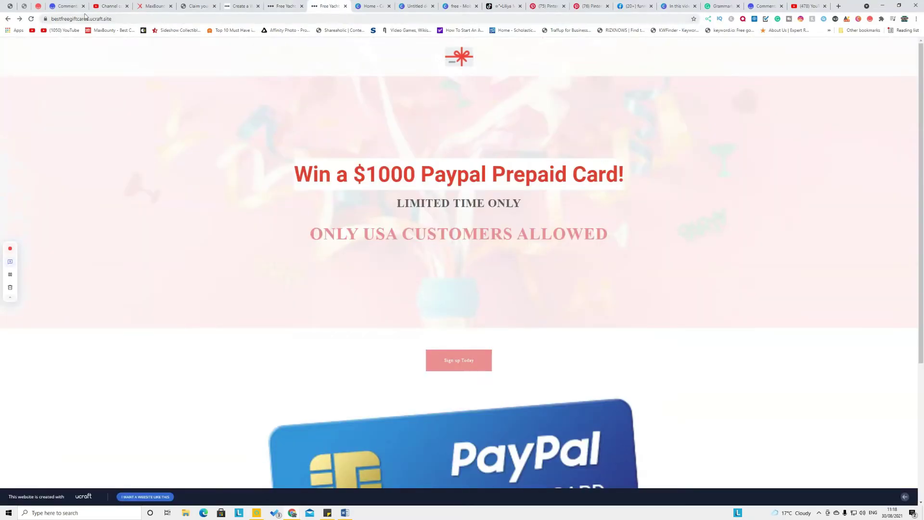
left_click(83, 18)
key("ctrl+c")
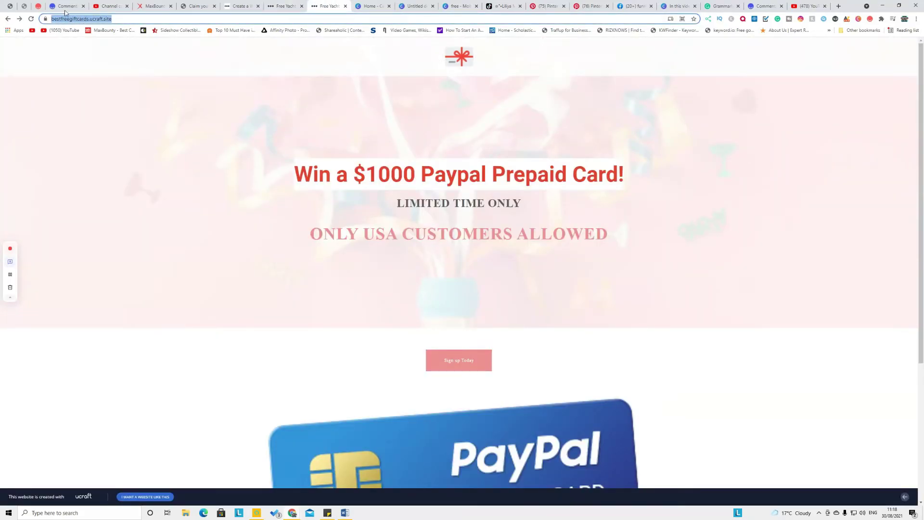
left_click(110, 5)
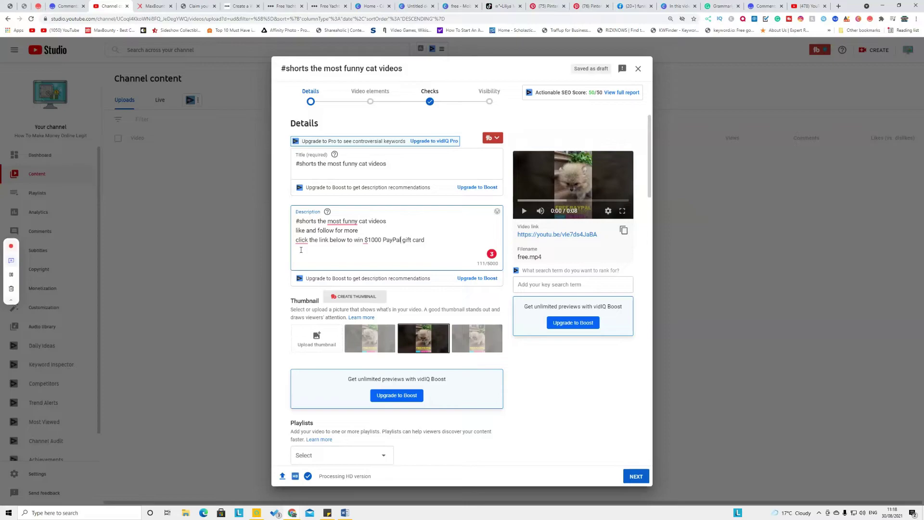
left_click(434, 245)
type("-")
key("Return")
key("ctrl+v")
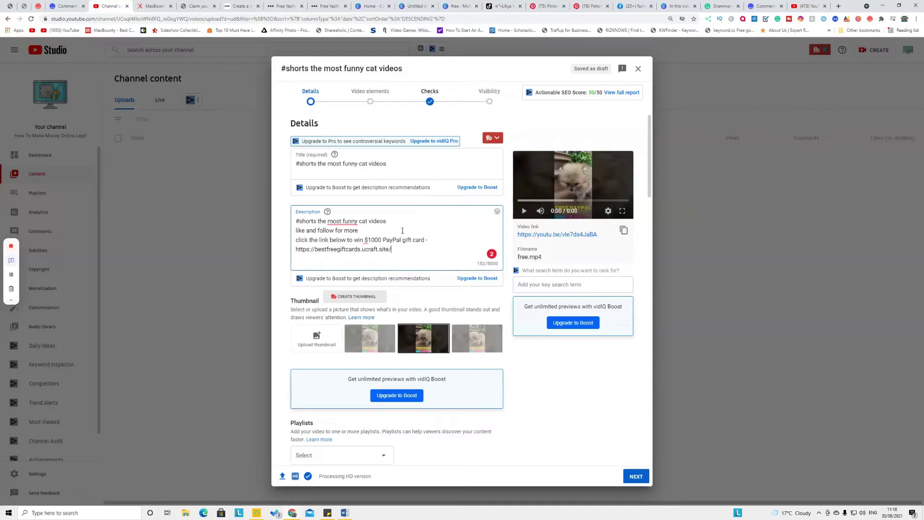
Switch to TikTok and browse the videos on the open funny cats profile
left_click(498, 6)
scroll(579, 230, "down", 4)
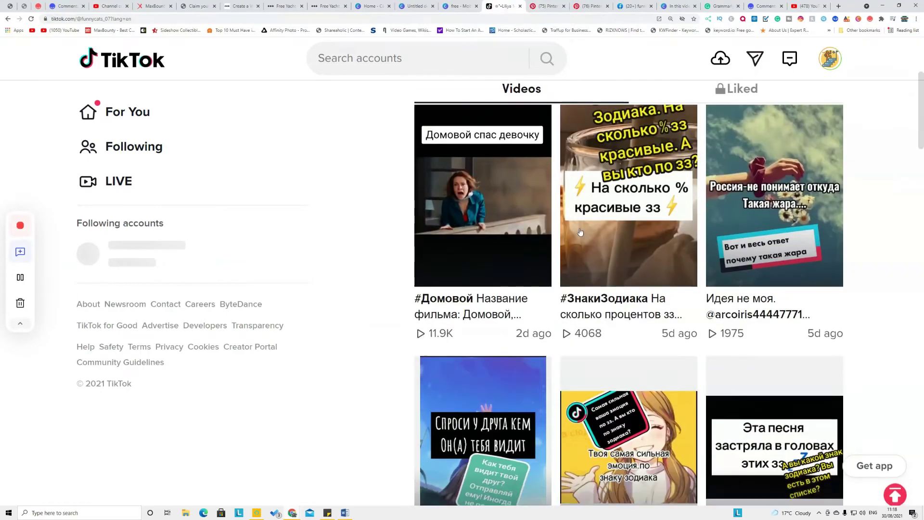
scroll(556, 128, "up", 4)
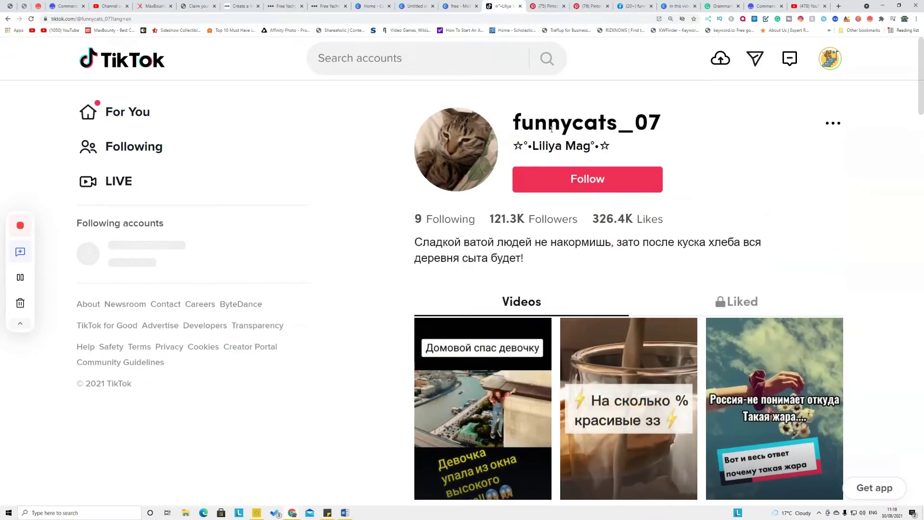
scroll(638, 210, "down", 7)
scroll(637, 211, "down", 9)
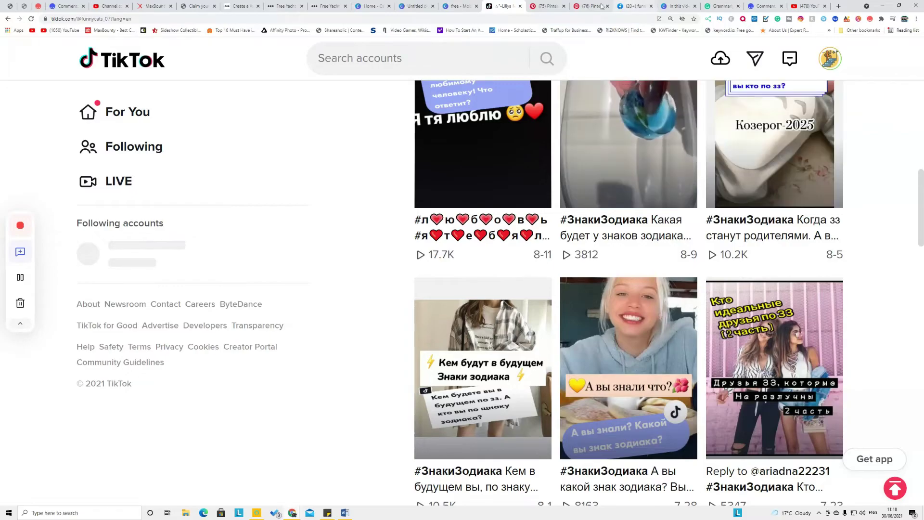
Switch to Pinterest Ads Manager and examine the monthly searches of the keywords related to "cats"
left_click(546, 5)
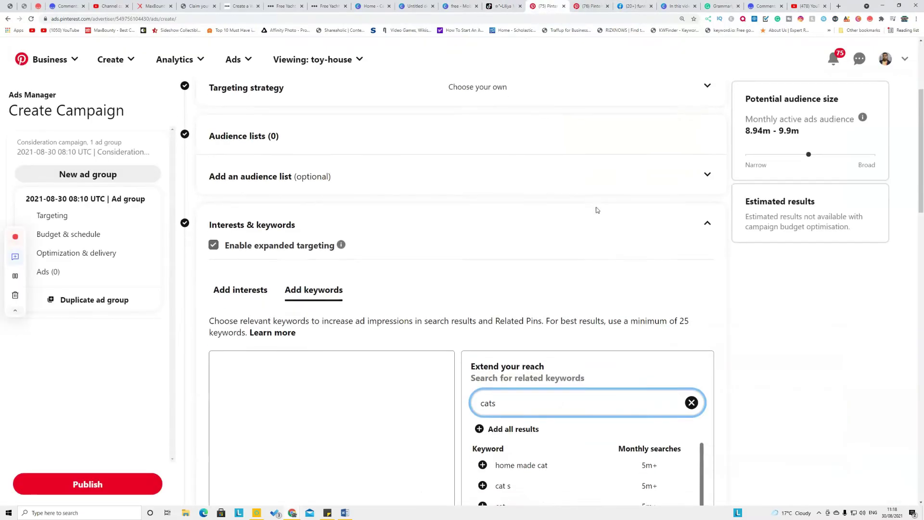
scroll(599, 212, "down", 3)
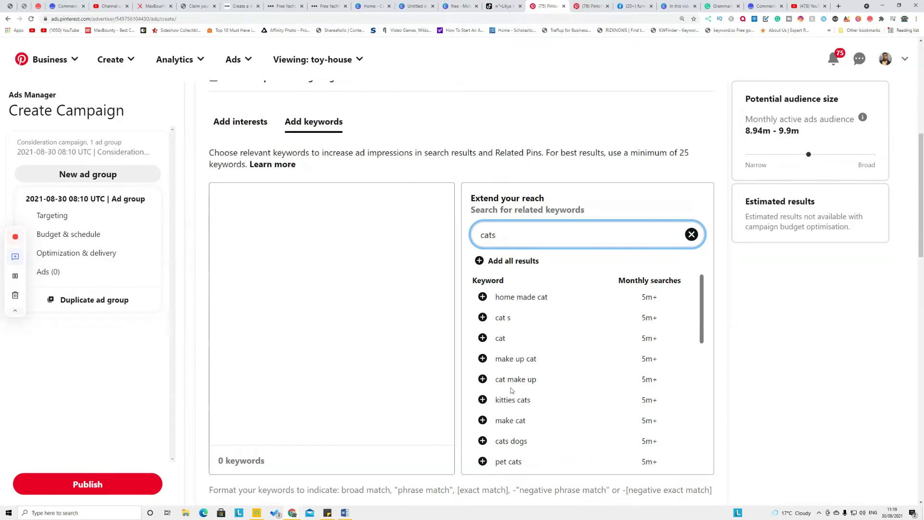
scroll(530, 413, "down", 1)
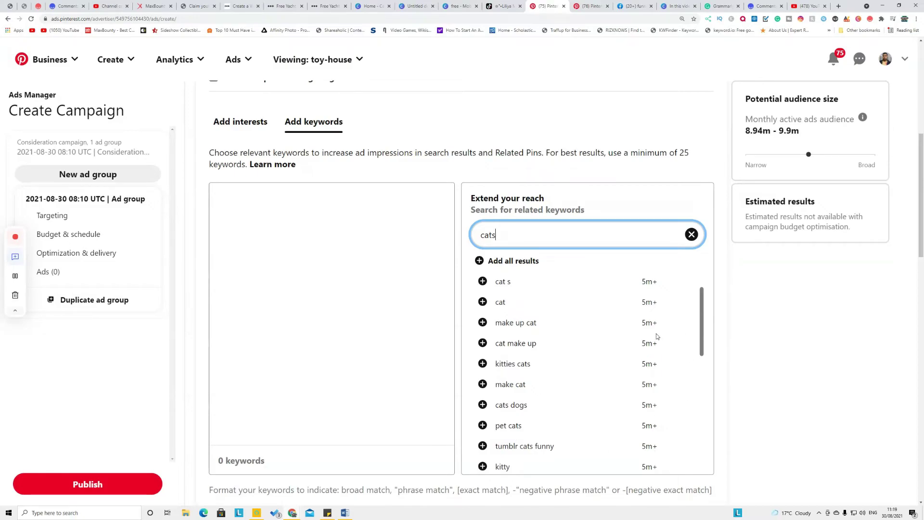
Switch to the Pinterest "funny cats" search and open the quick ad creation form for promoting a Pin
left_click(580, 6)
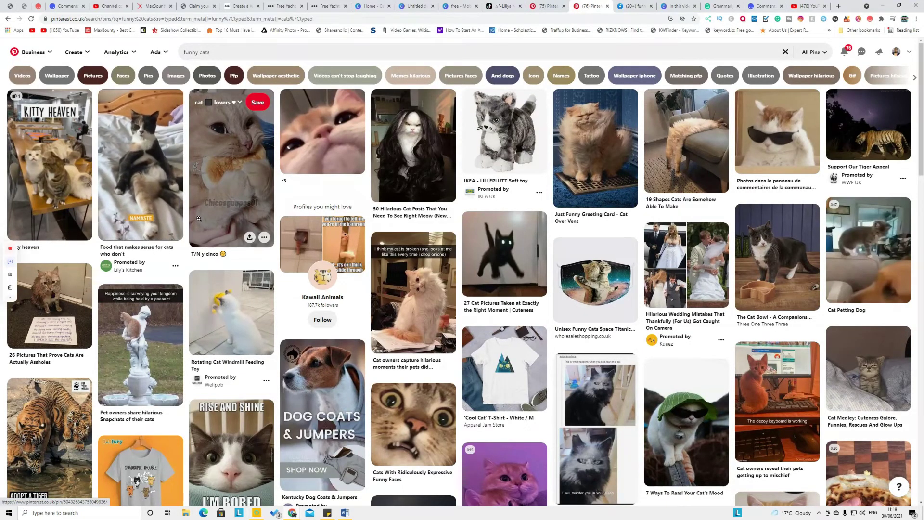
left_click(84, 57)
left_click(75, 92)
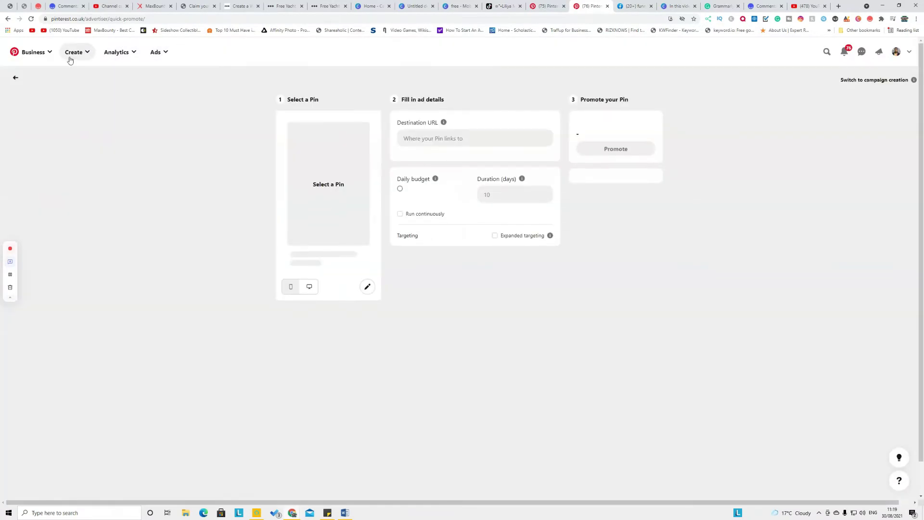
left_click(70, 60)
left_click(73, 76)
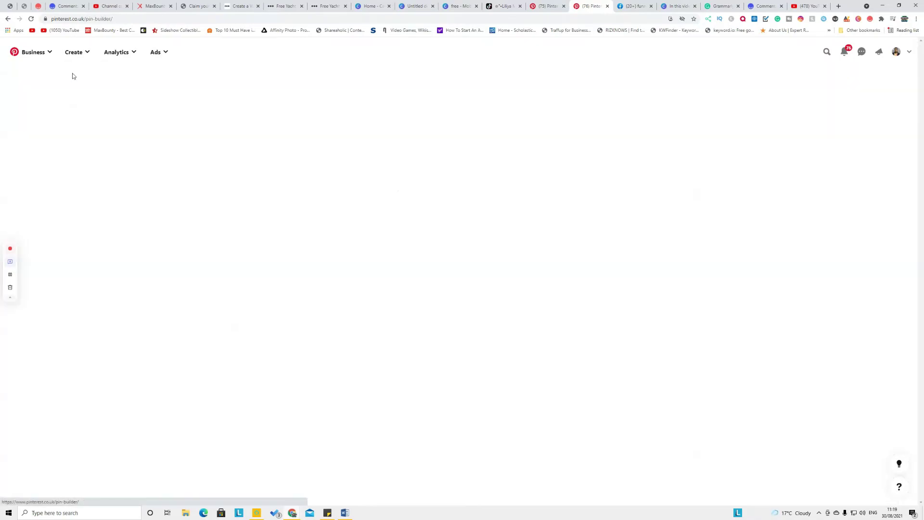
left_click(374, 205)
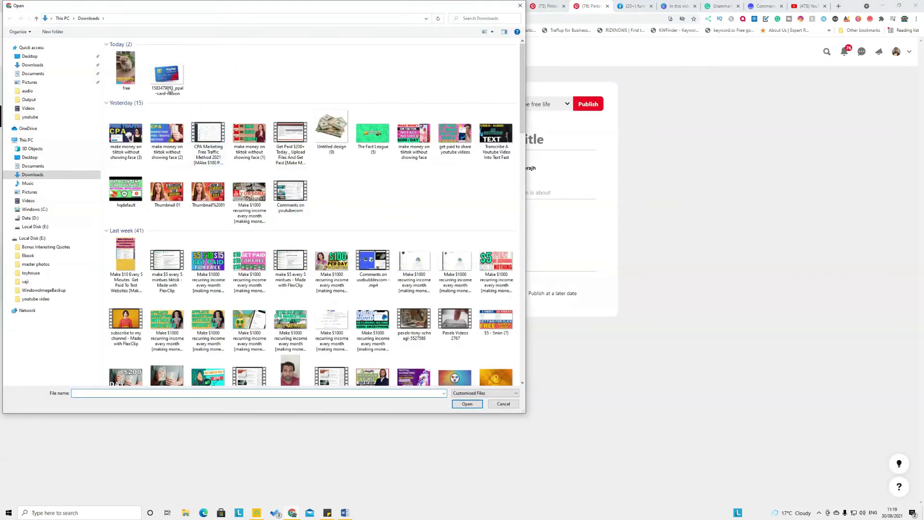
left_click(126, 70)
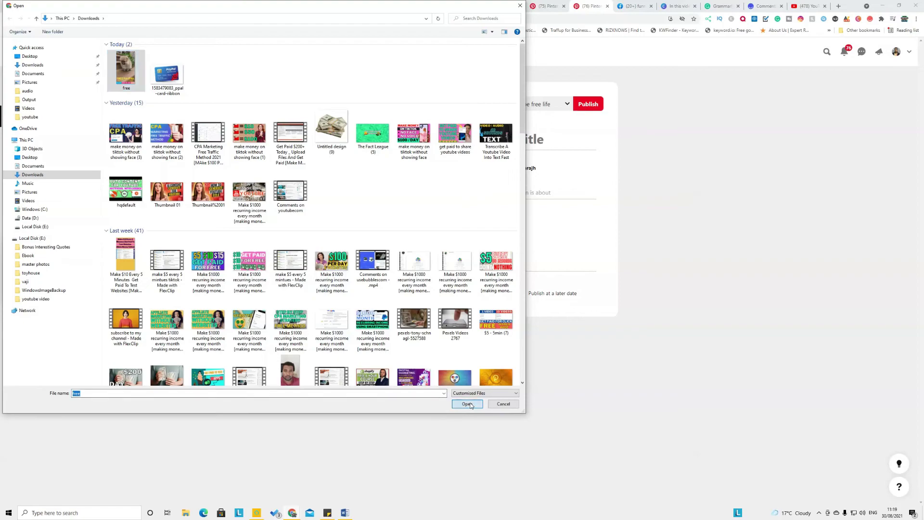
left_click(467, 403)
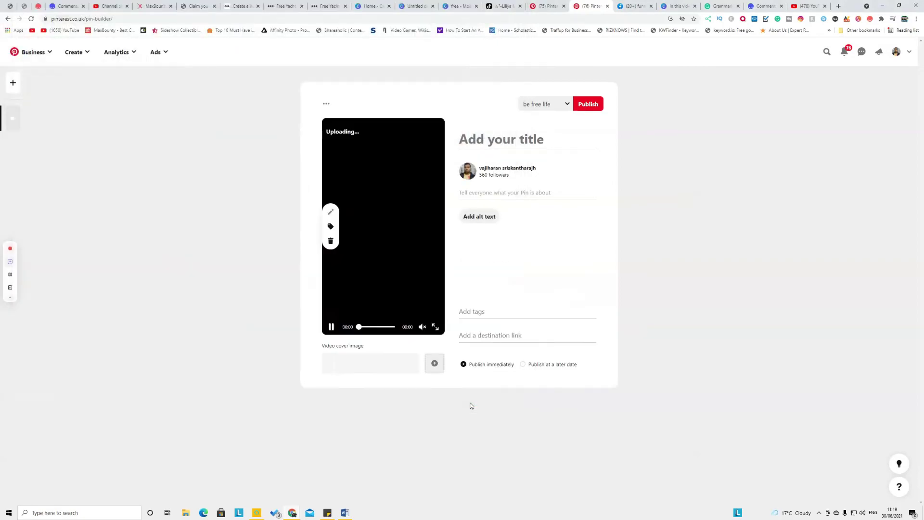
left_click(490, 336)
type("https://bestfreegiftcards.ucraft.site/")
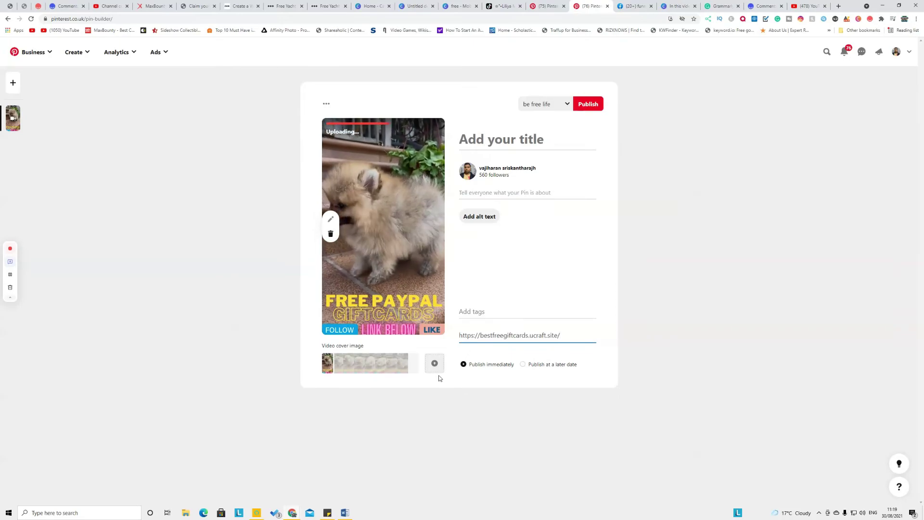
Switch to the Facebook "funny cats" search and look through the results down to the suggested groups
left_click(628, 6)
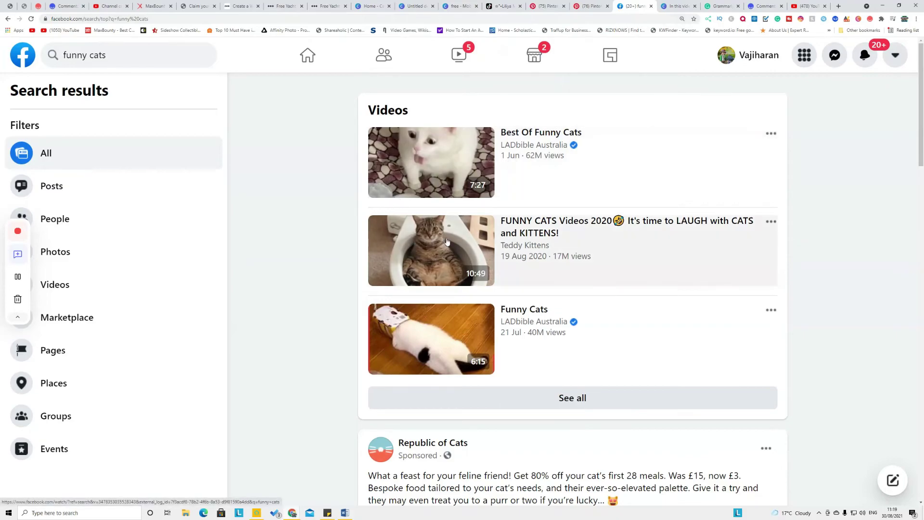
scroll(447, 242, "down", 10)
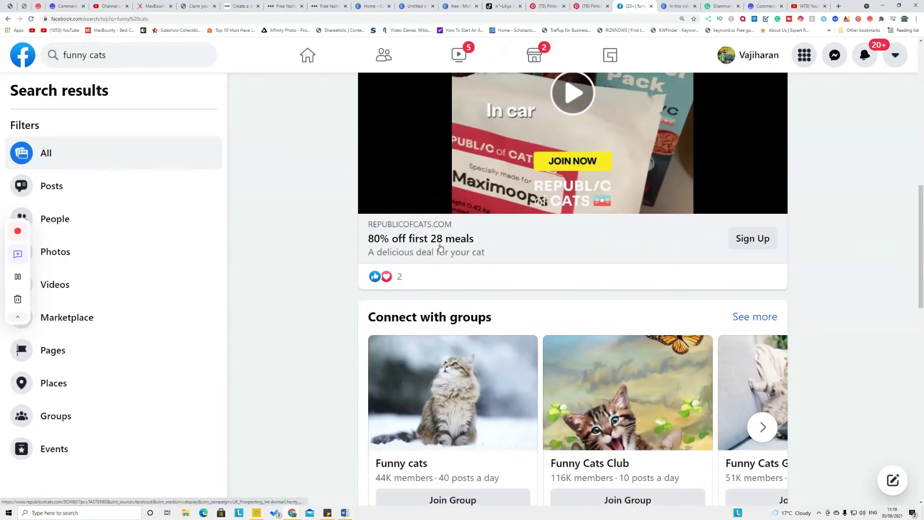
scroll(440, 247, "down", 3)
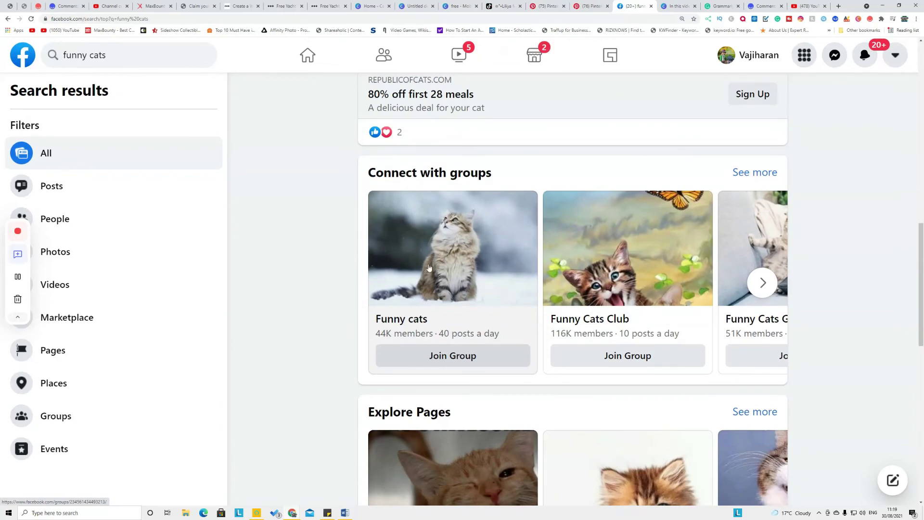
Review the PayPal offer's sign-up form, then switch to its MaxBounty campaign page and check the allowed countries and rates
left_click(193, 9)
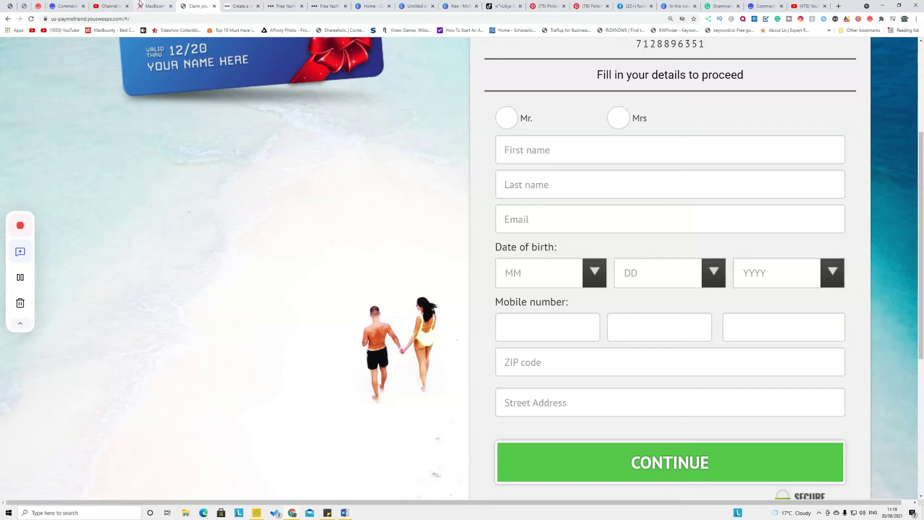
left_click(153, 6)
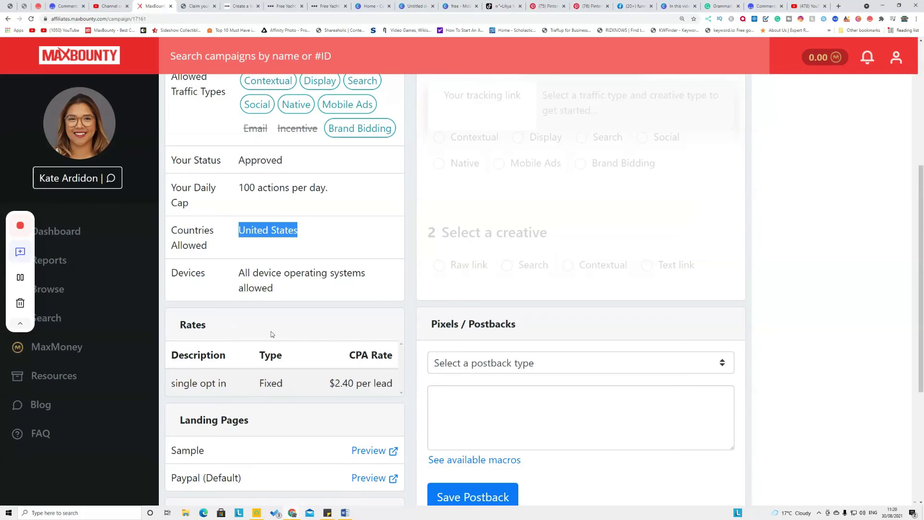
scroll(269, 332, "down", 1)
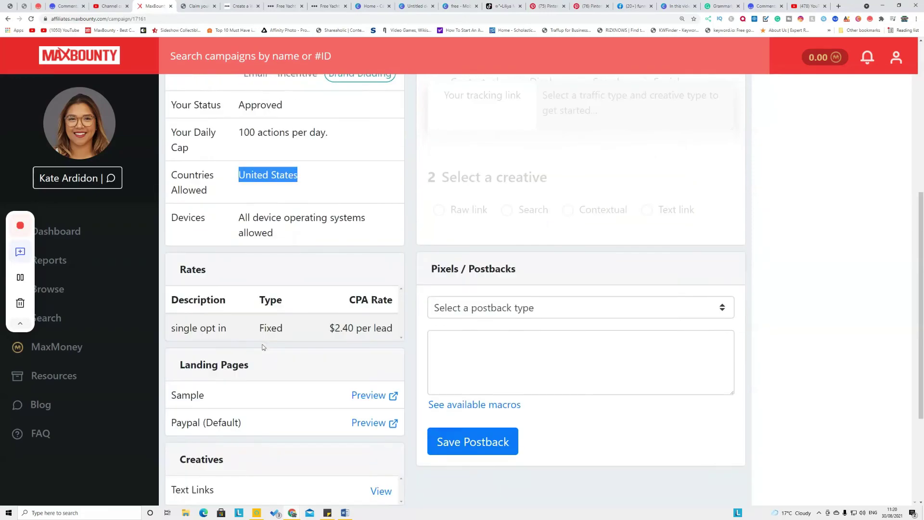